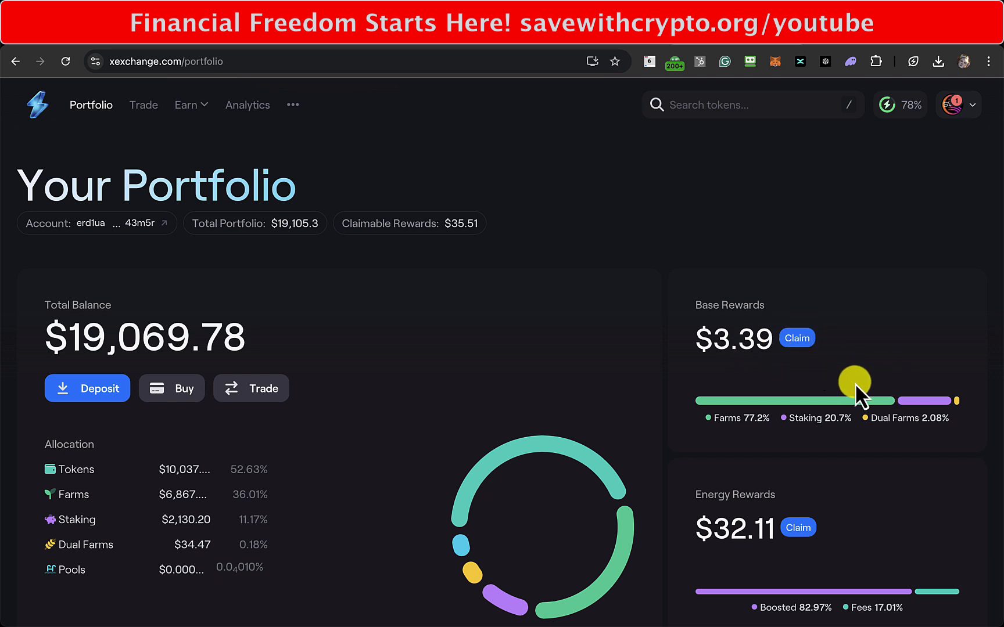
- Look over the portfolio's base and energy rewards and read through the prices and values of the held tokens
scroll(903, 494, "down", 2)
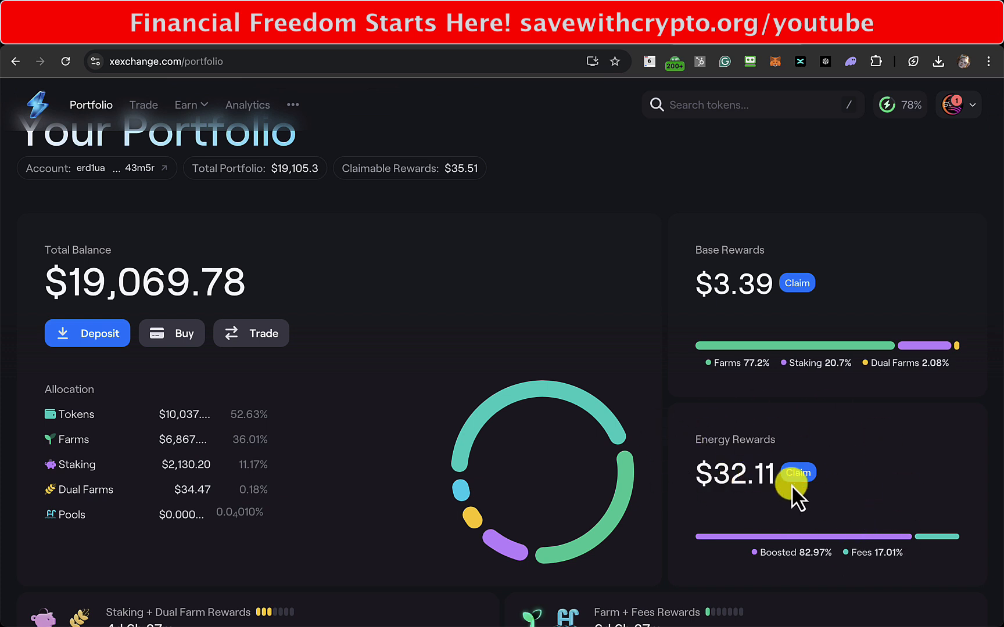
scroll(791, 485, "up", 1)
scroll(791, 485, "down", 1)
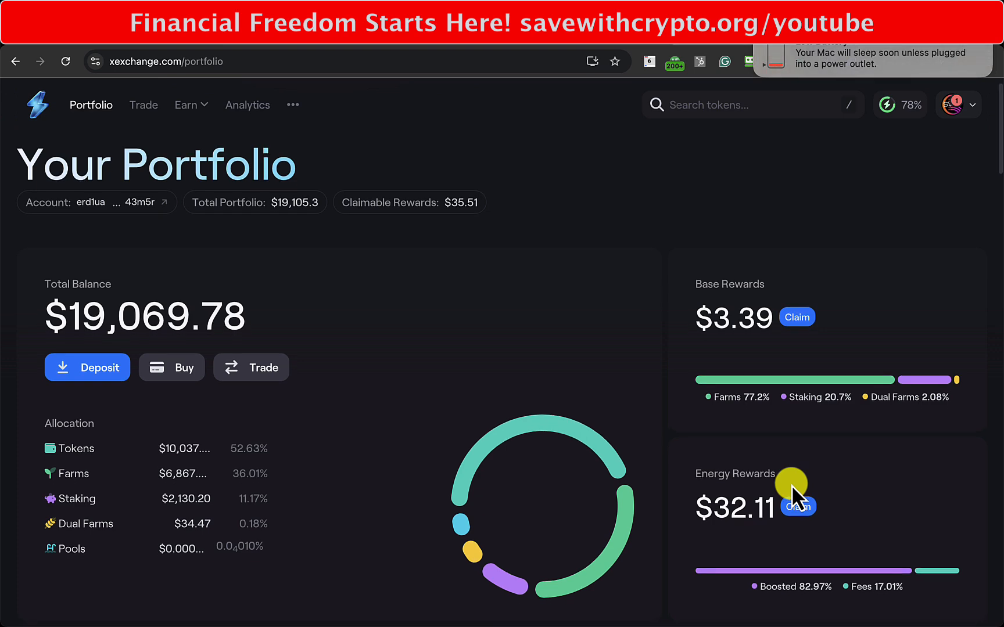
scroll(770, 327, "down", 15)
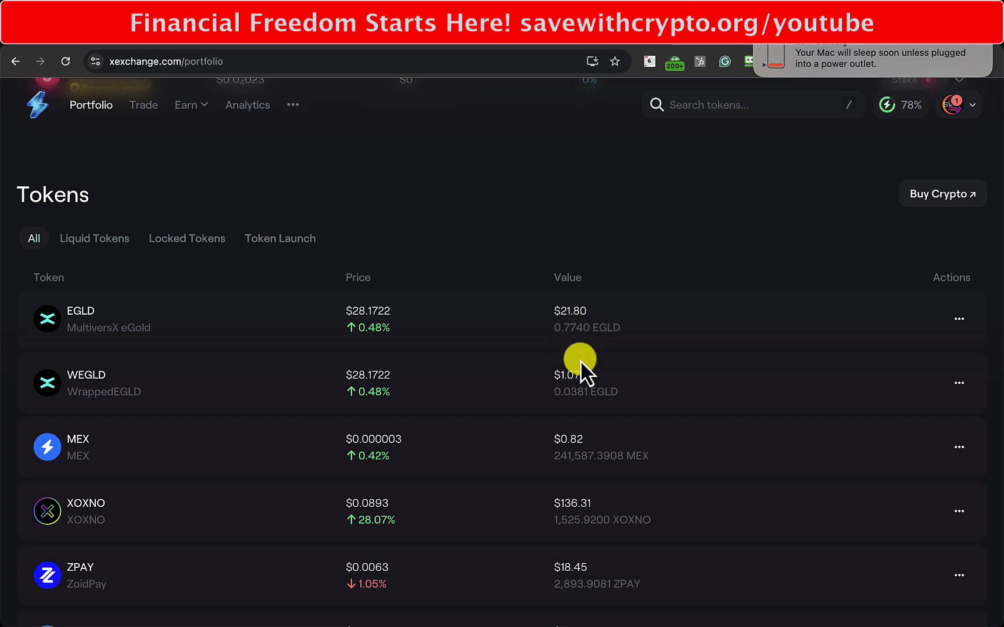
scroll(596, 381, "down", 2)
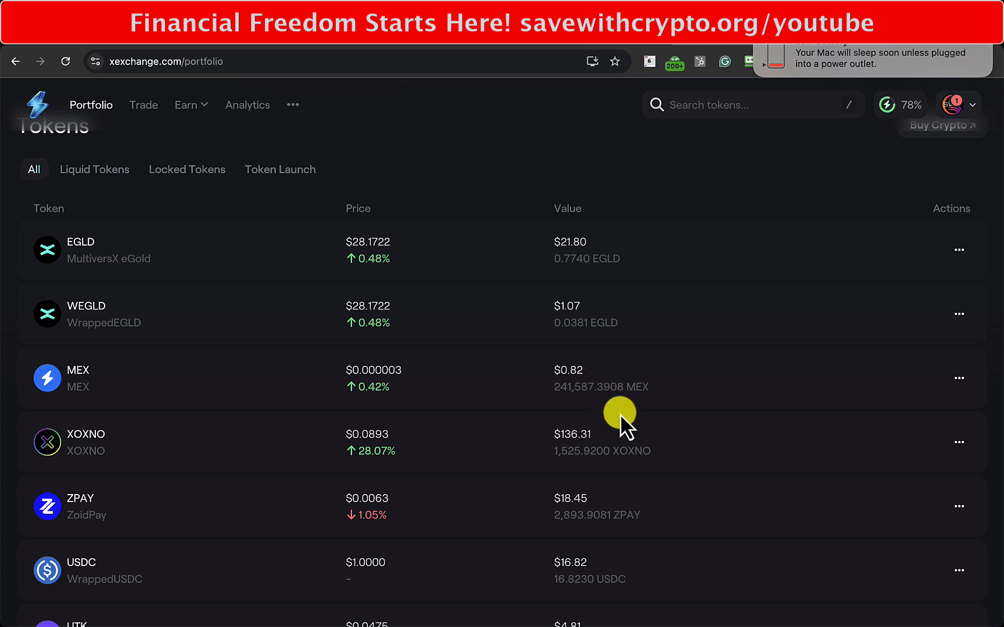
scroll(623, 437, "down", 1)
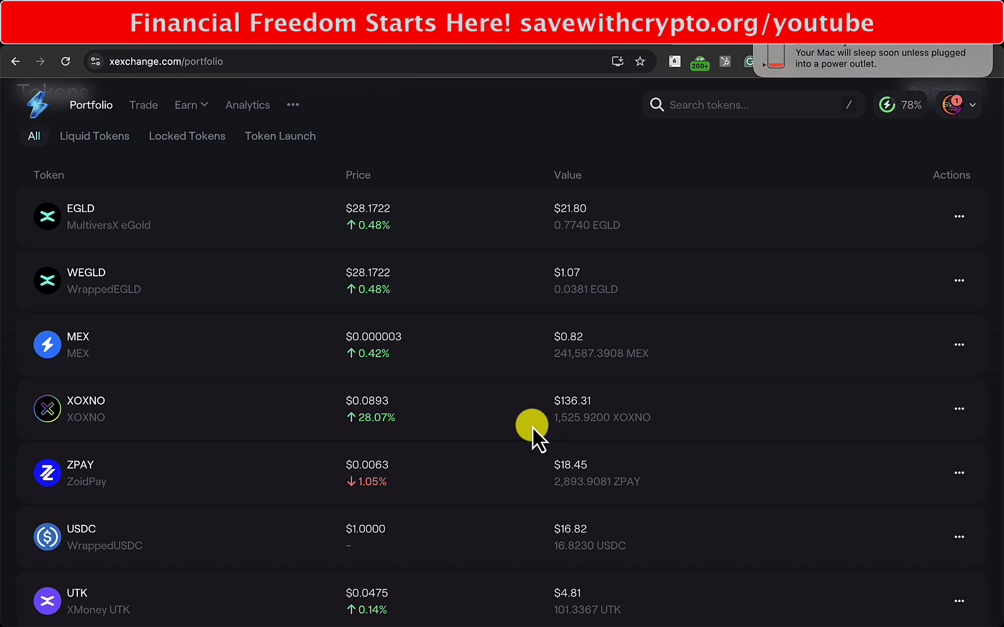
scroll(533, 428, "down", 2)
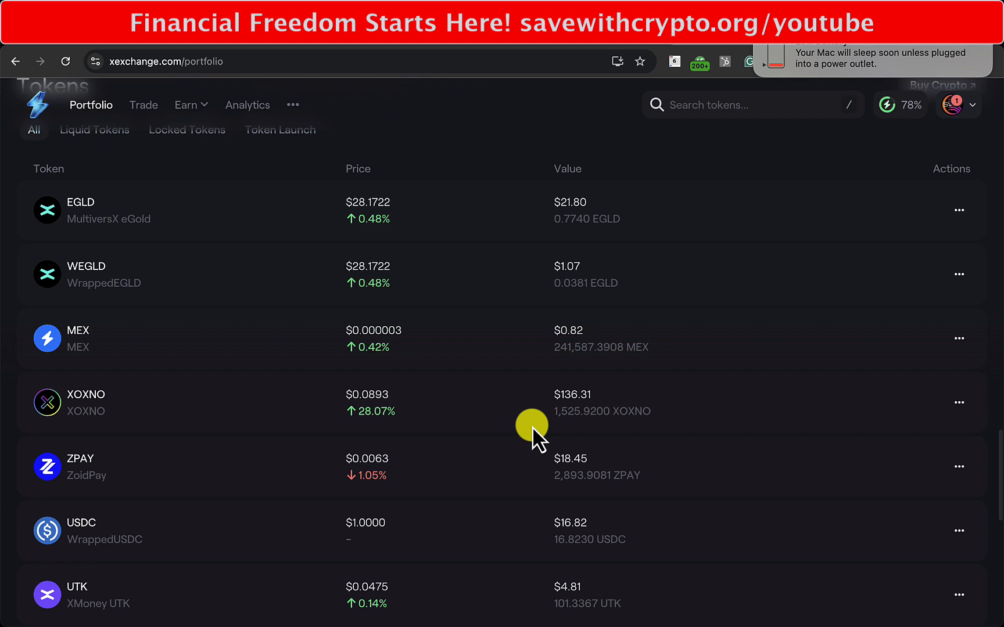
scroll(532, 427, "down", 2)
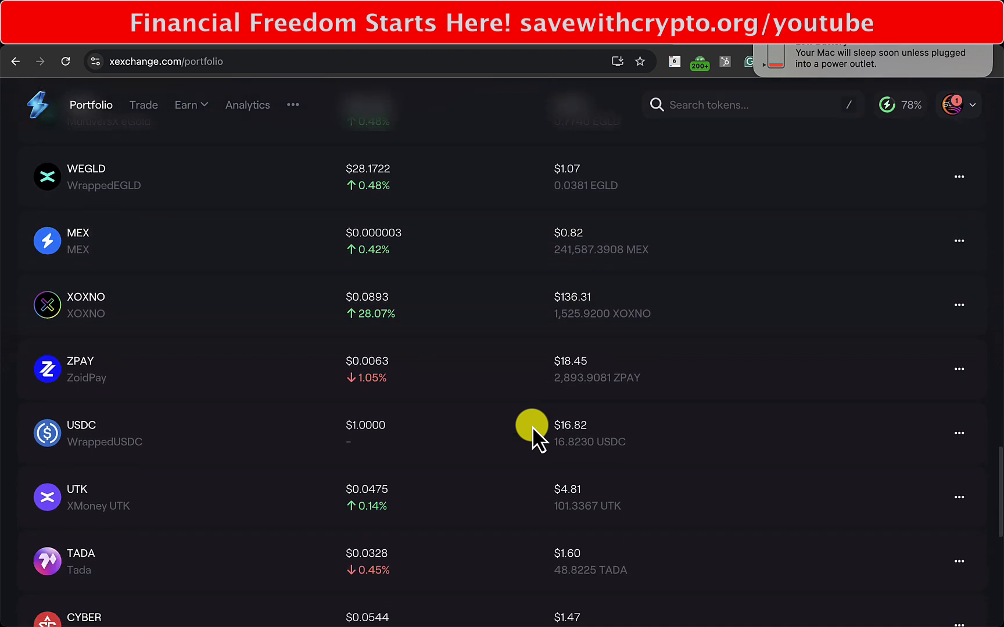
scroll(520, 415, "down", 3)
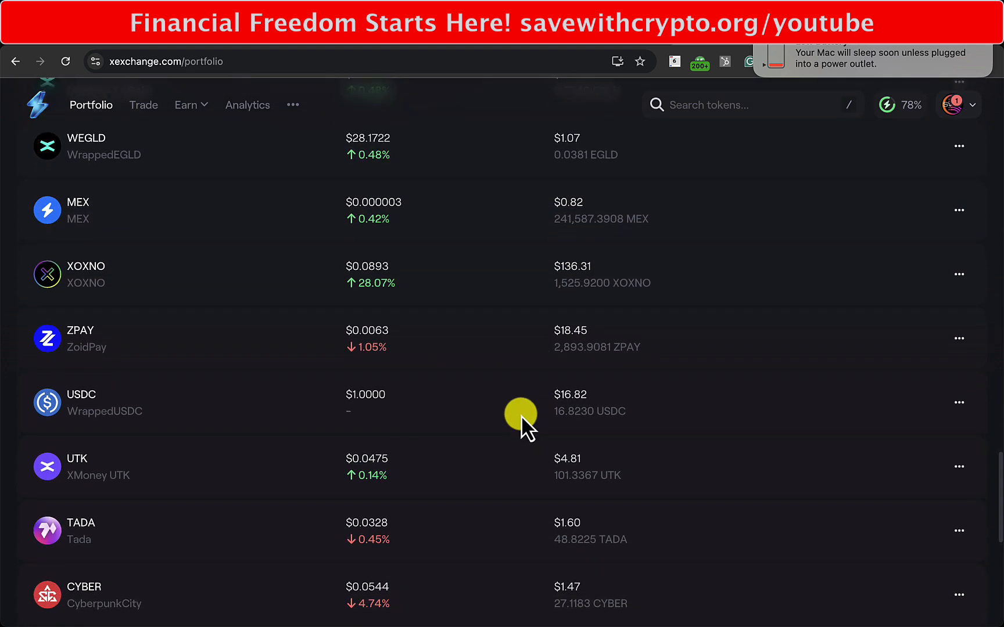
scroll(521, 415, "down", 2)
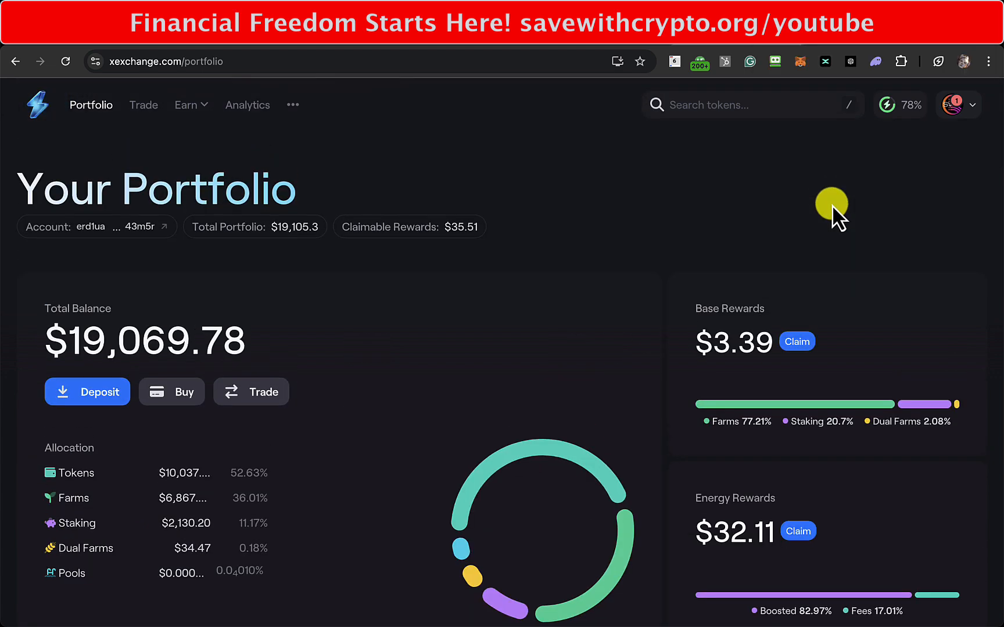
- Claim the xMEX base rewards with harvesting of positions below $1 switched off
left_click(801, 342)
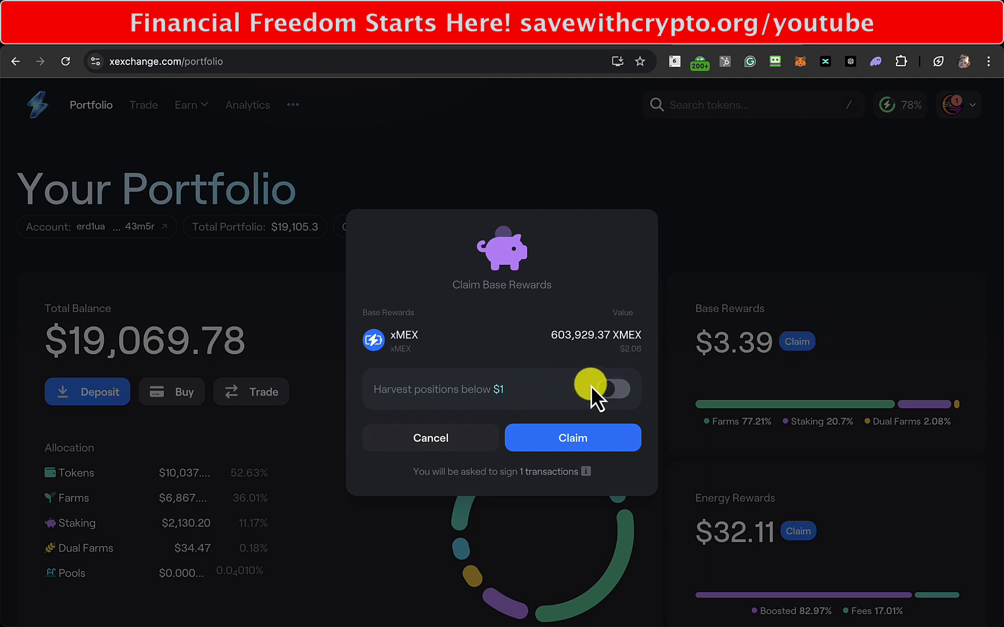
left_click(568, 442)
- Review the energy rewards, including the weekly details of the MEX fees reward, and claim them all
left_click(572, 447)
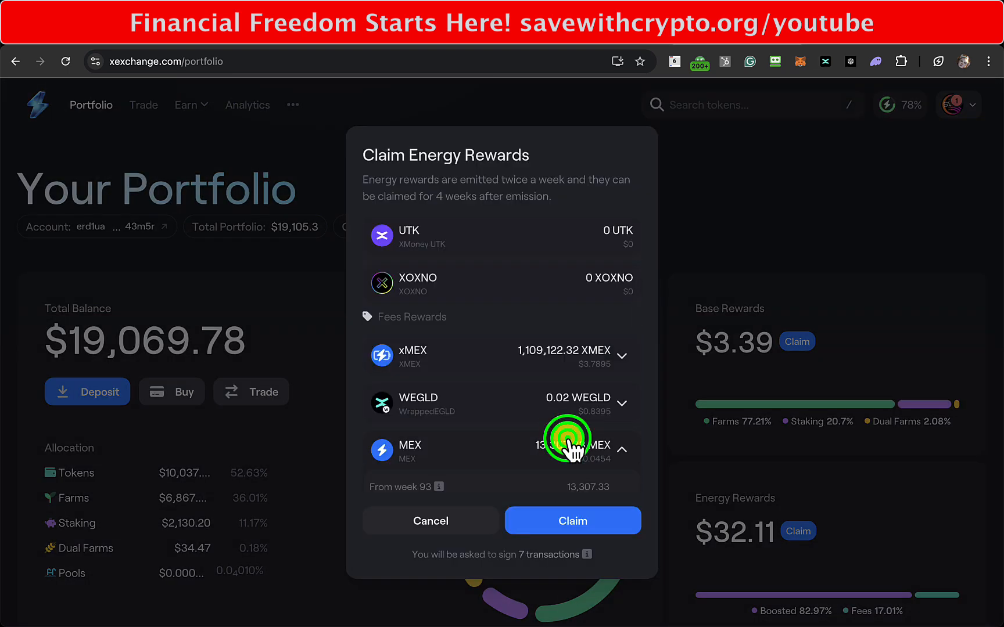
mouse_move(437, 491)
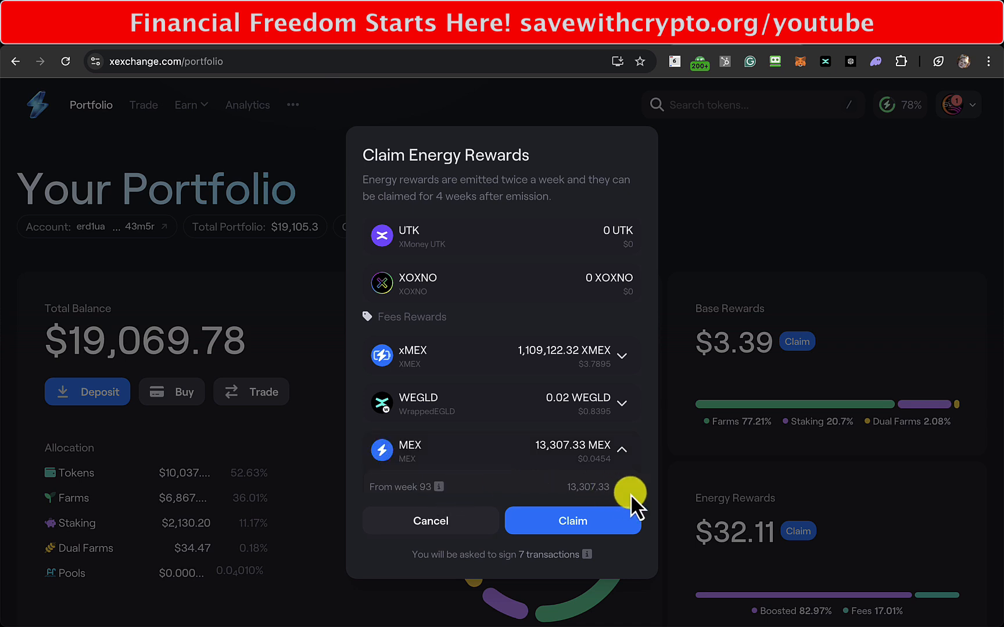
scroll(592, 456, "down", 2)
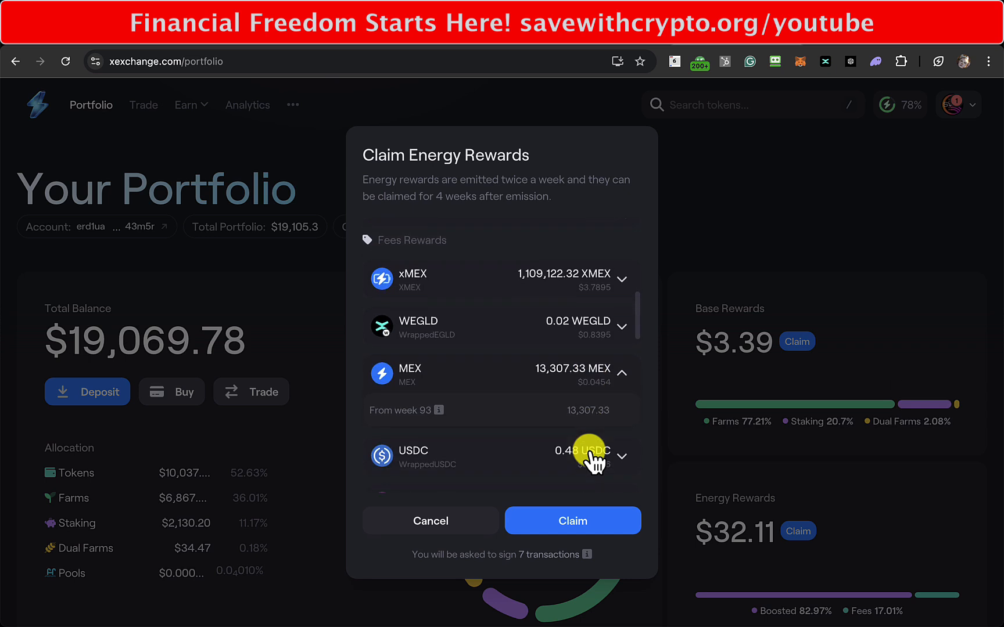
scroll(591, 456, "up", 5)
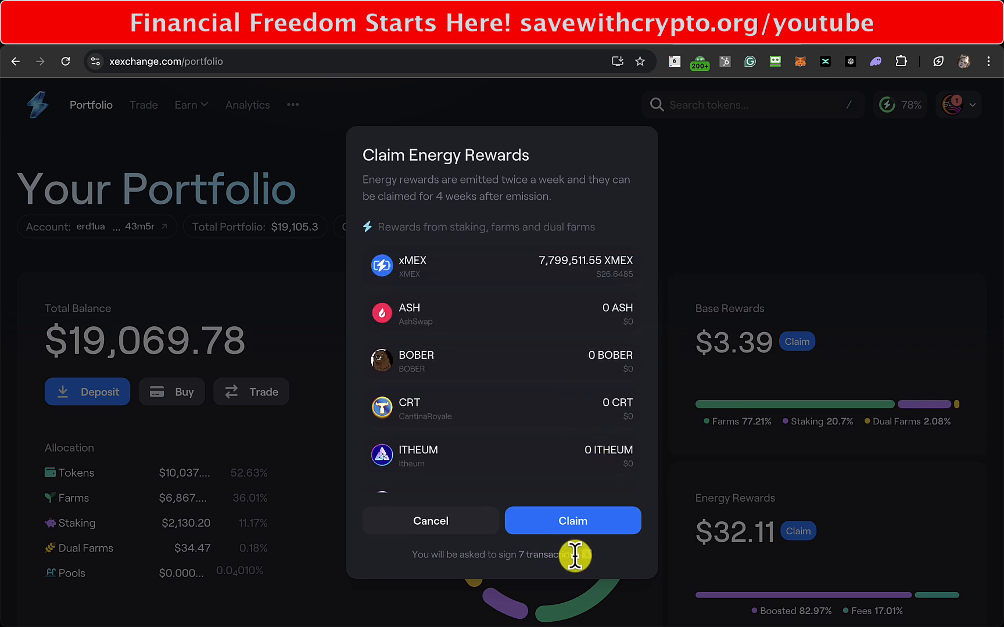
scroll(536, 438, "down", 8)
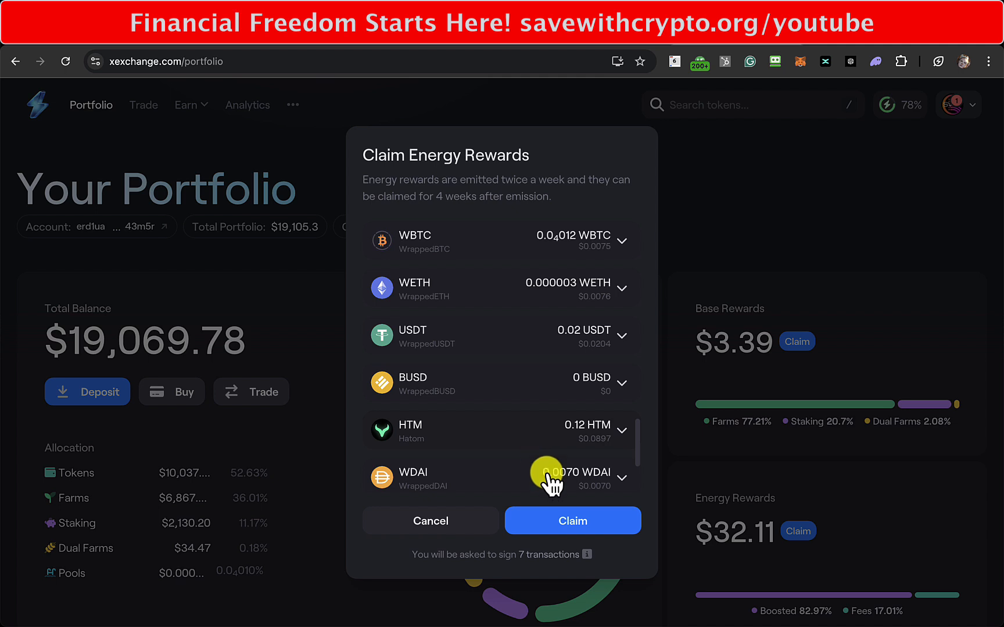
left_click(574, 521)
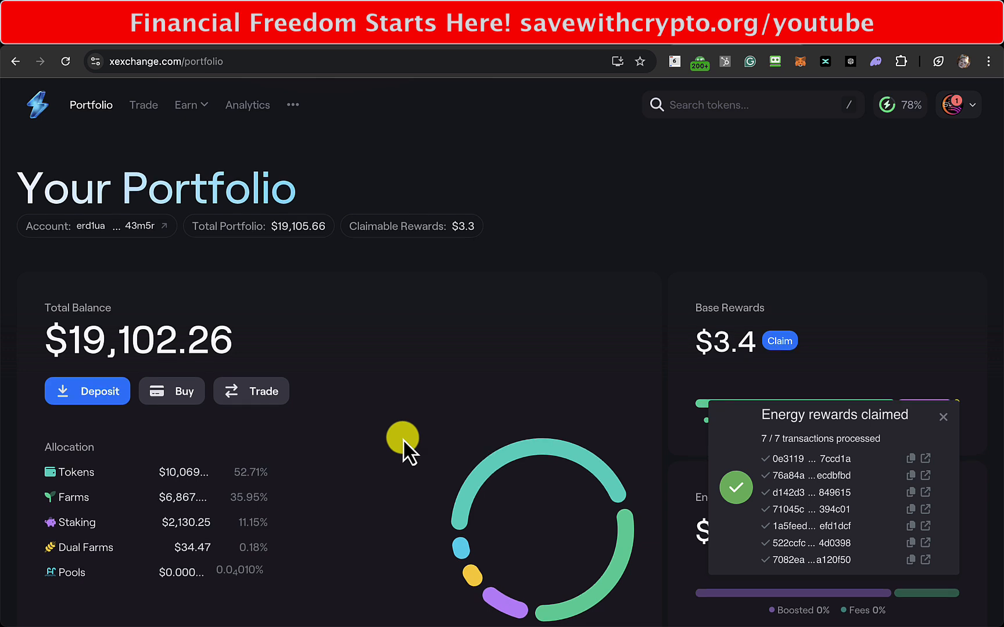
- Compare the remaining base rewards with harvesting of positions below $1 off and on, and cancel the claim
scroll(403, 438, "down", 1)
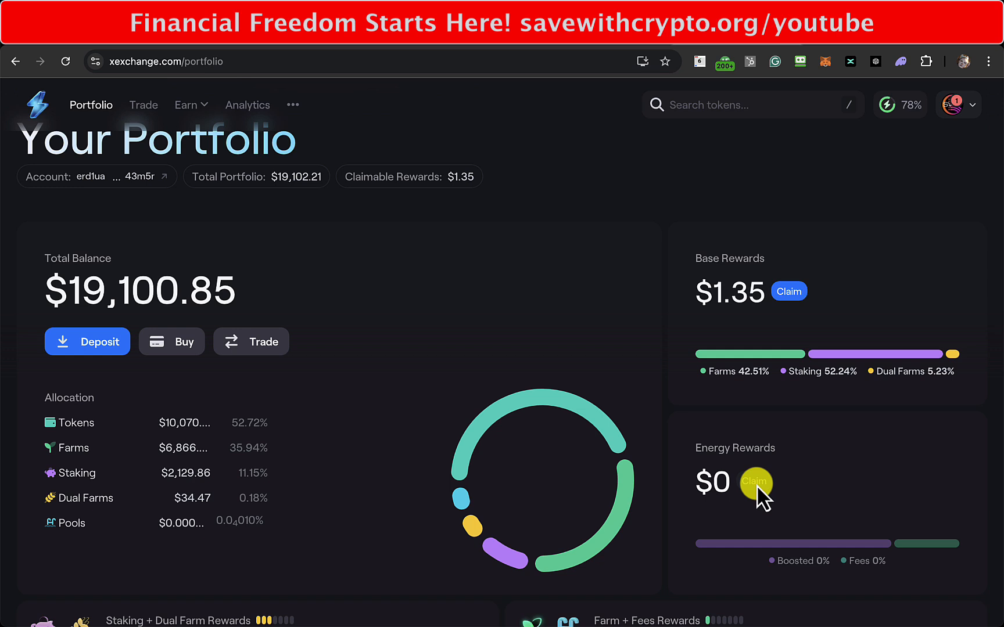
left_click(791, 293)
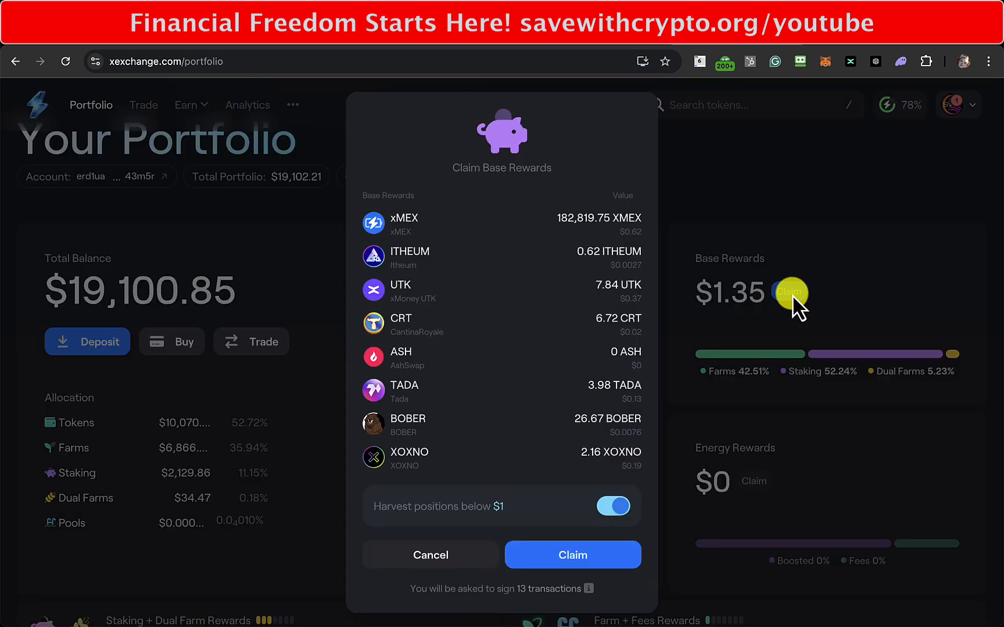
left_click(613, 506)
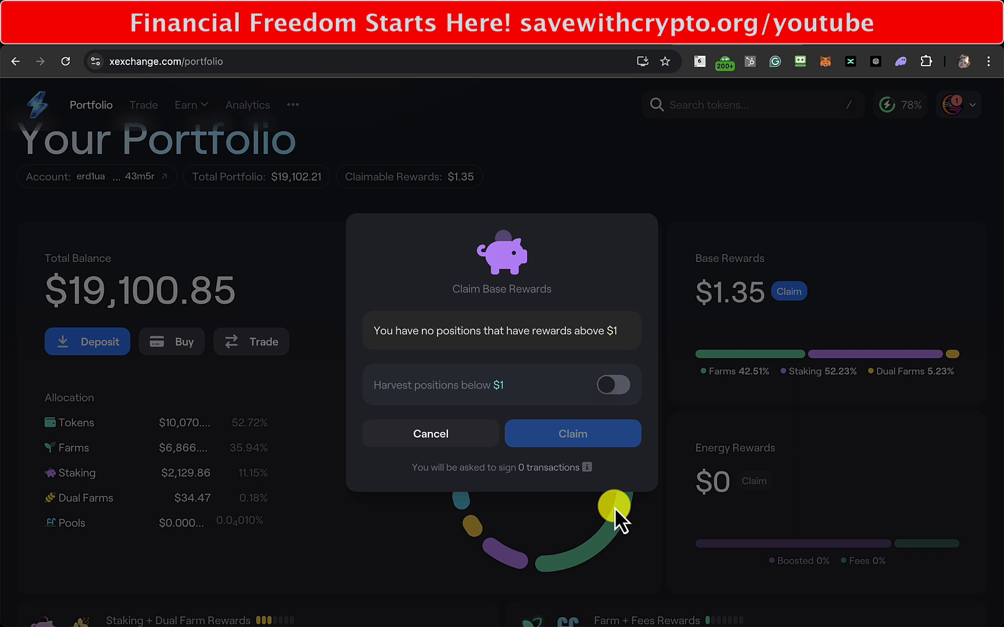
left_click(611, 388)
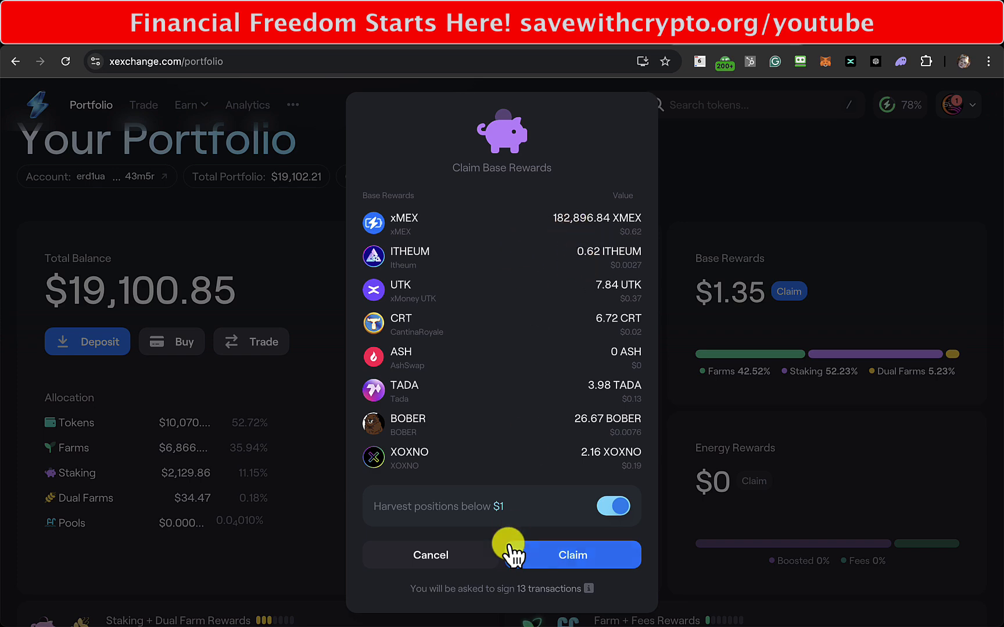
left_click(450, 560)
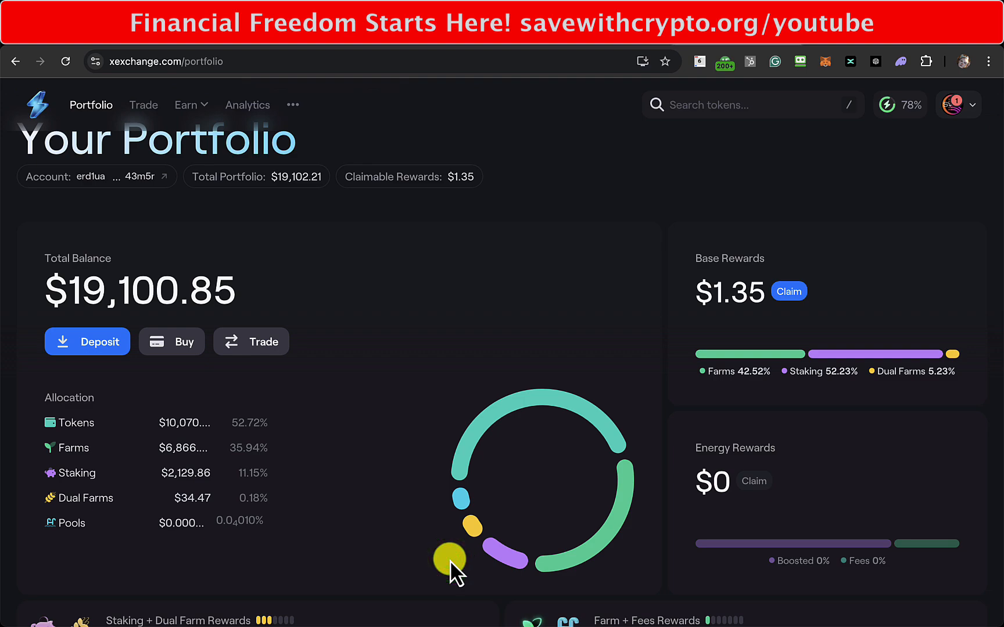
- Examine the values, unclaimed rewards and current APR in the portfolio's Positions list
scroll(459, 495, "down", 20)
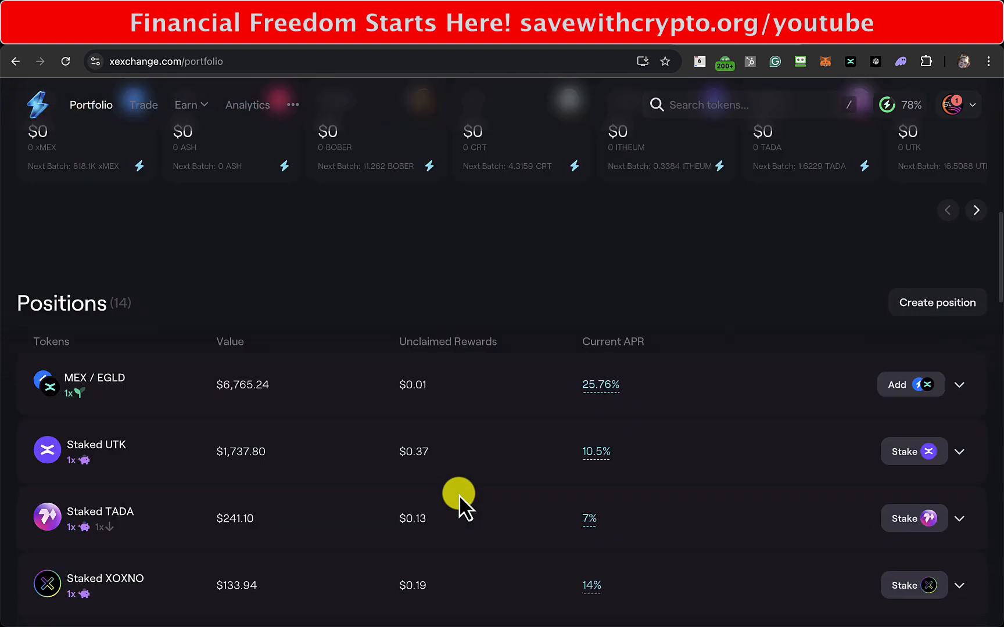
scroll(459, 494, "up", 13)
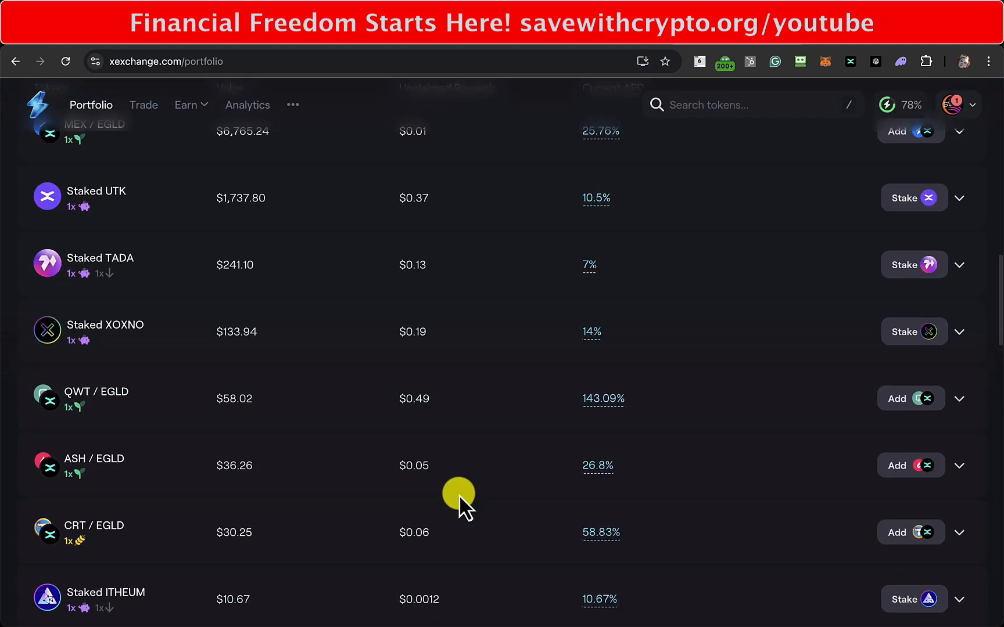
scroll(461, 501, "up", 1)
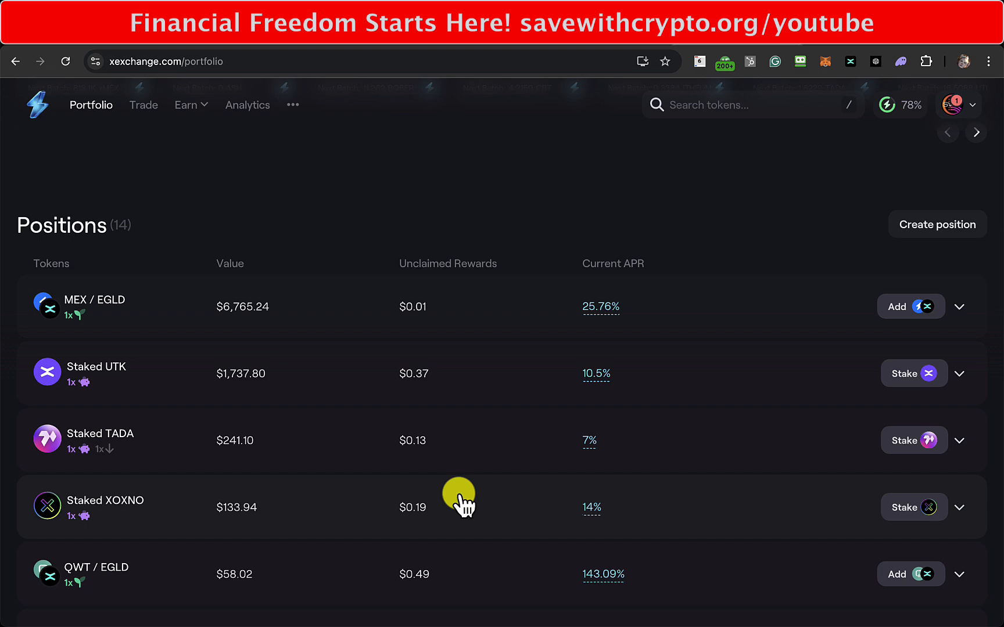
scroll(168, 416, "down", 12)
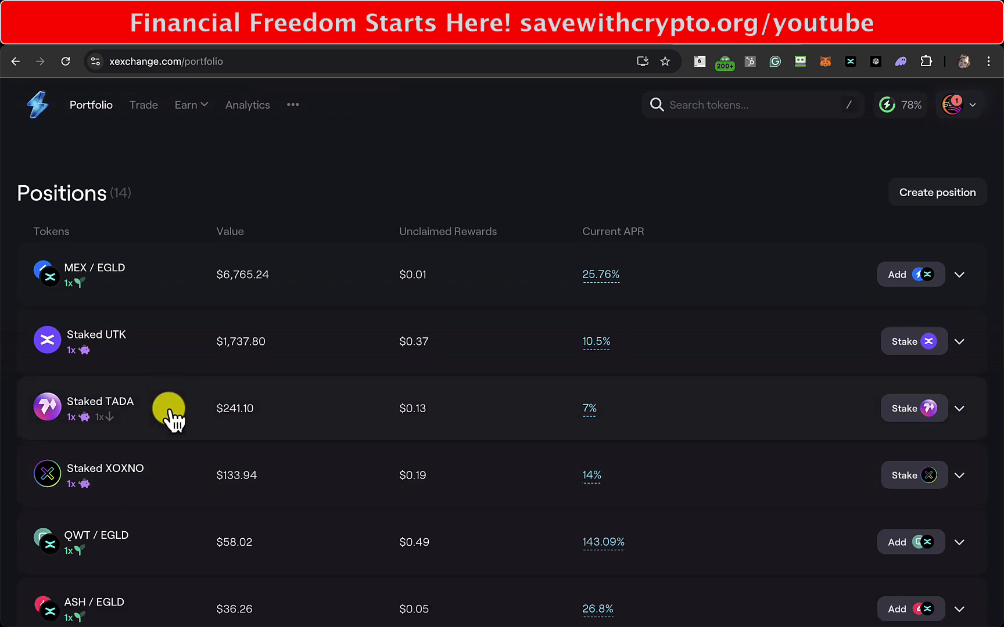
- View the token list filtered by Token Launch and Locked Tokens, and return it to showing all tokens
scroll(168, 416, "down", 4)
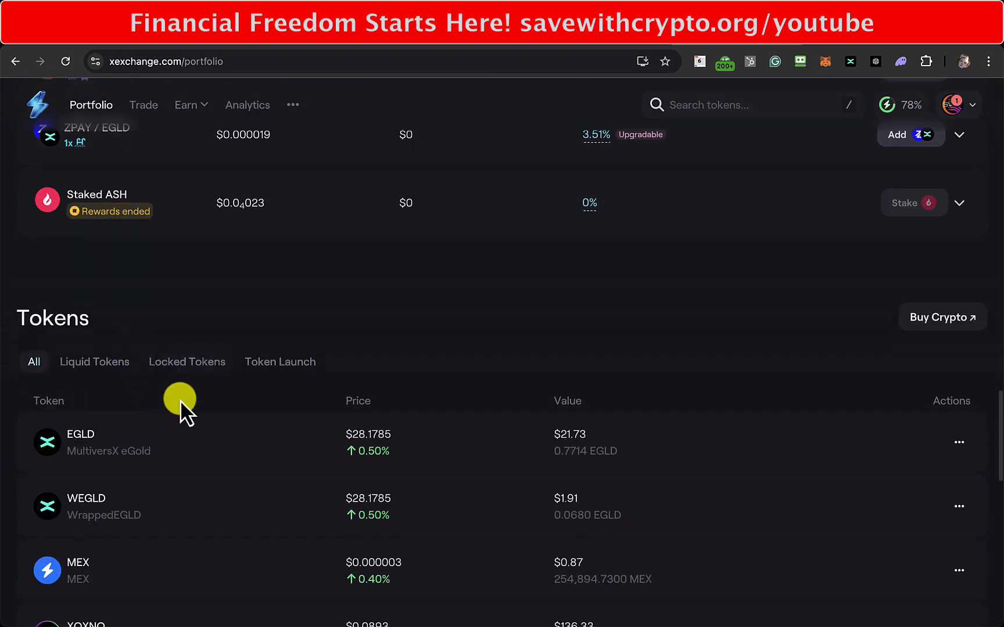
scroll(249, 566, "down", 2)
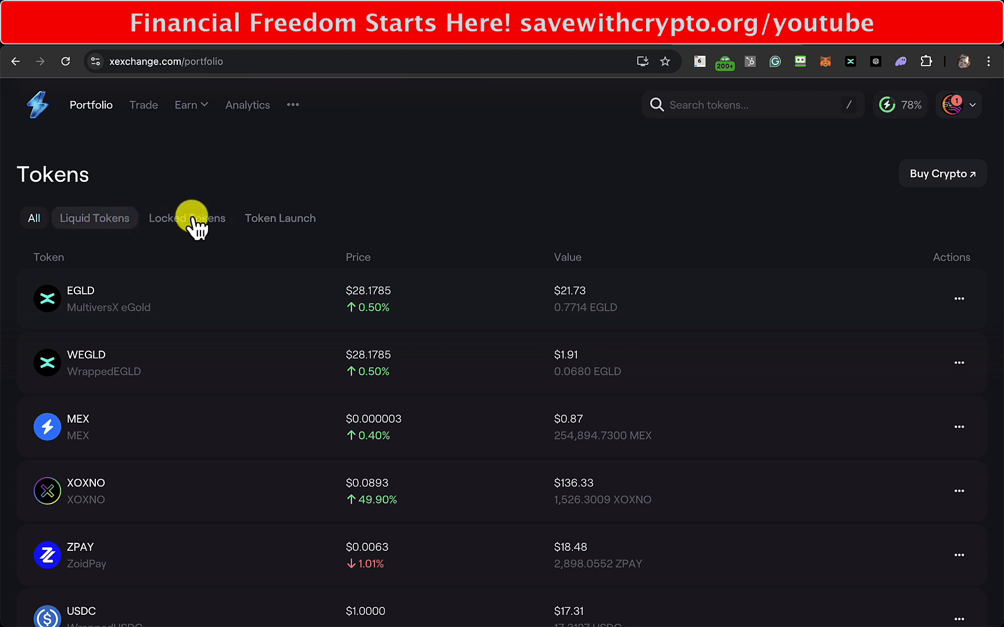
left_click(283, 218)
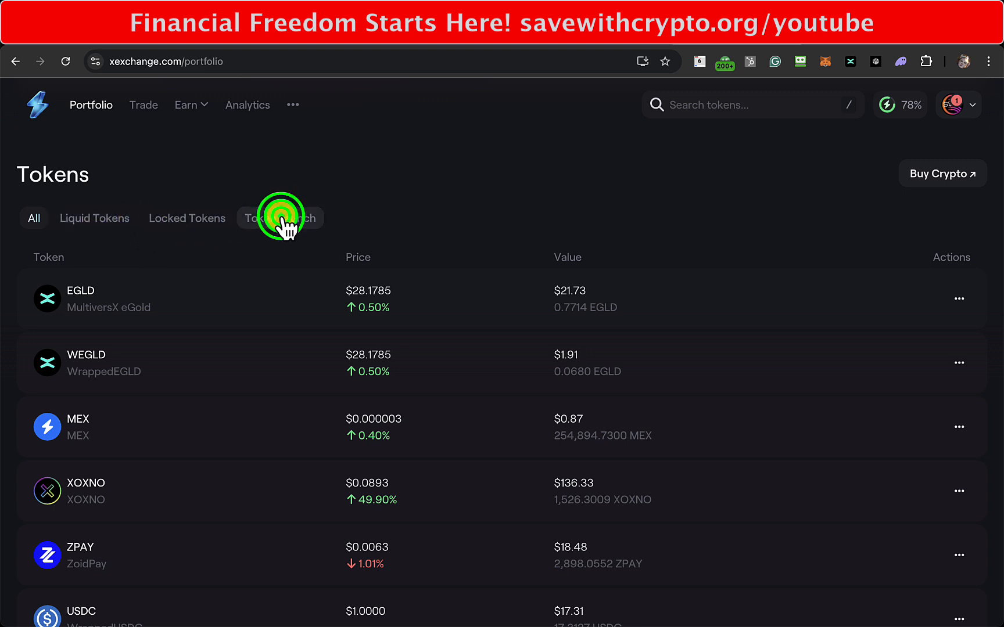
left_click(192, 222)
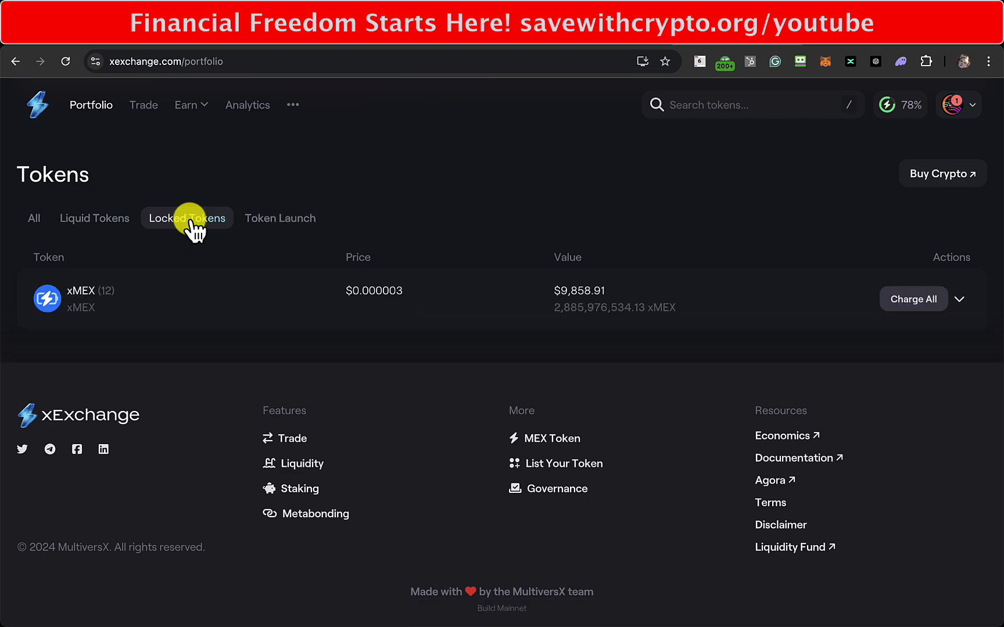
left_click(34, 217)
- Expand the xMEX holdings in the token list and check the unlock dates of the individual locked batches
scroll(237, 418, "down", 3)
scroll(237, 418, "down", 10)
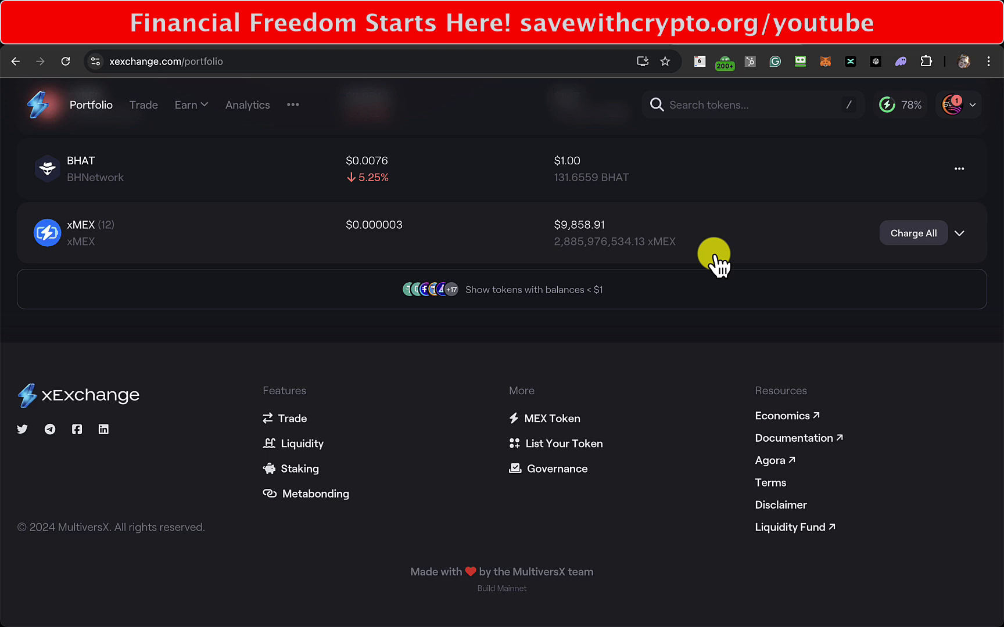
left_click(958, 233)
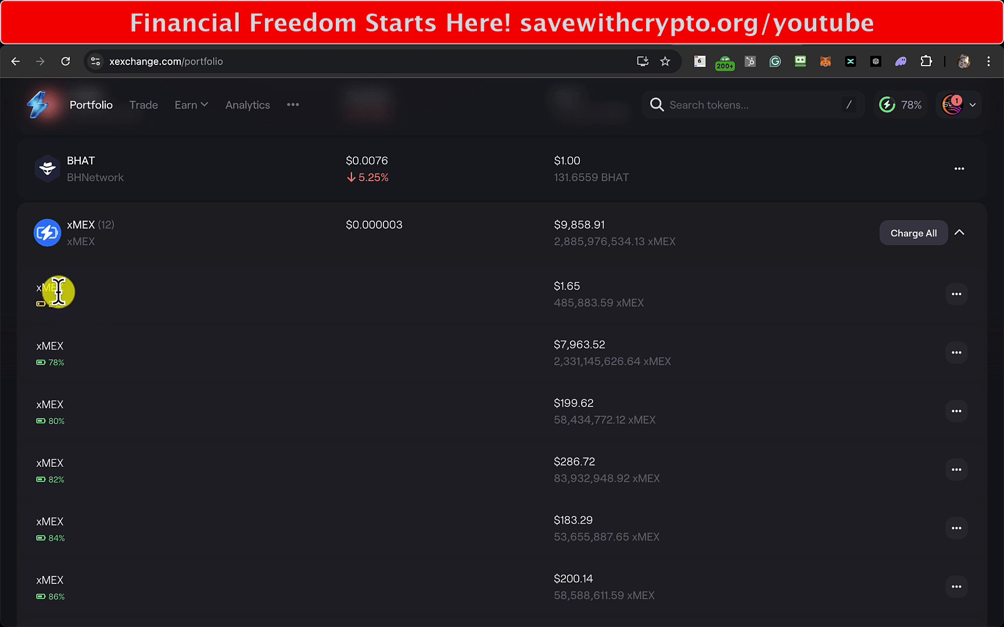
mouse_move(58, 302)
scroll(205, 412, "down", 4)
scroll(205, 413, "down", 5)
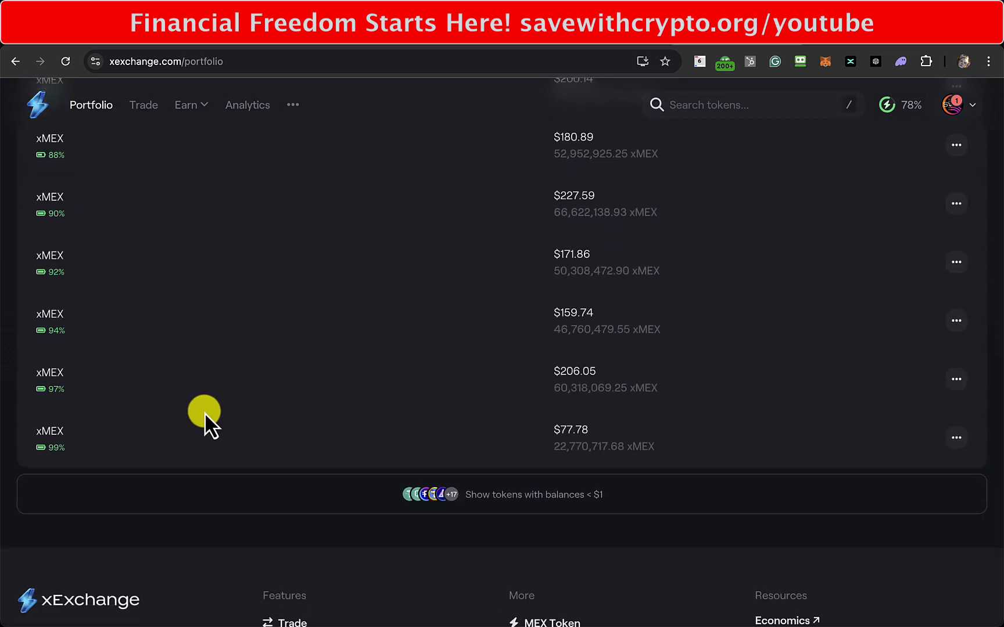
mouse_move(58, 450)
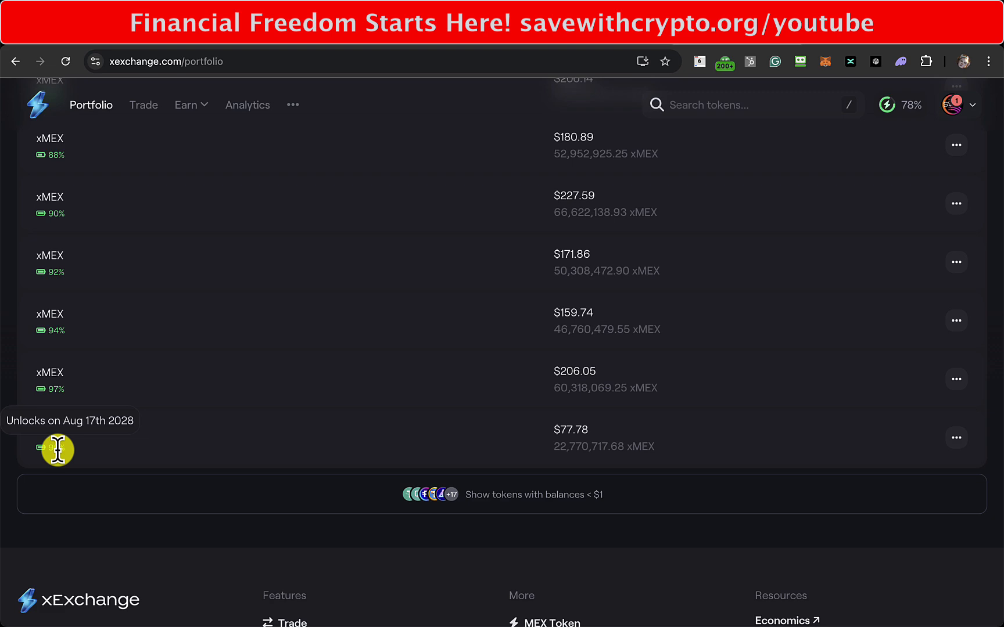
mouse_move(56, 386)
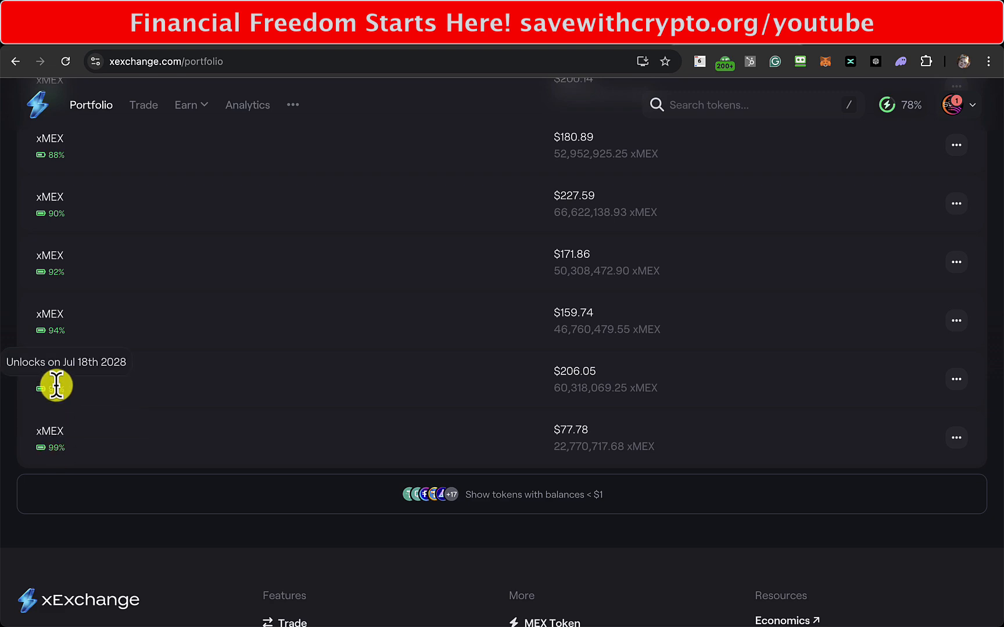
scroll(108, 482, "up", 10)
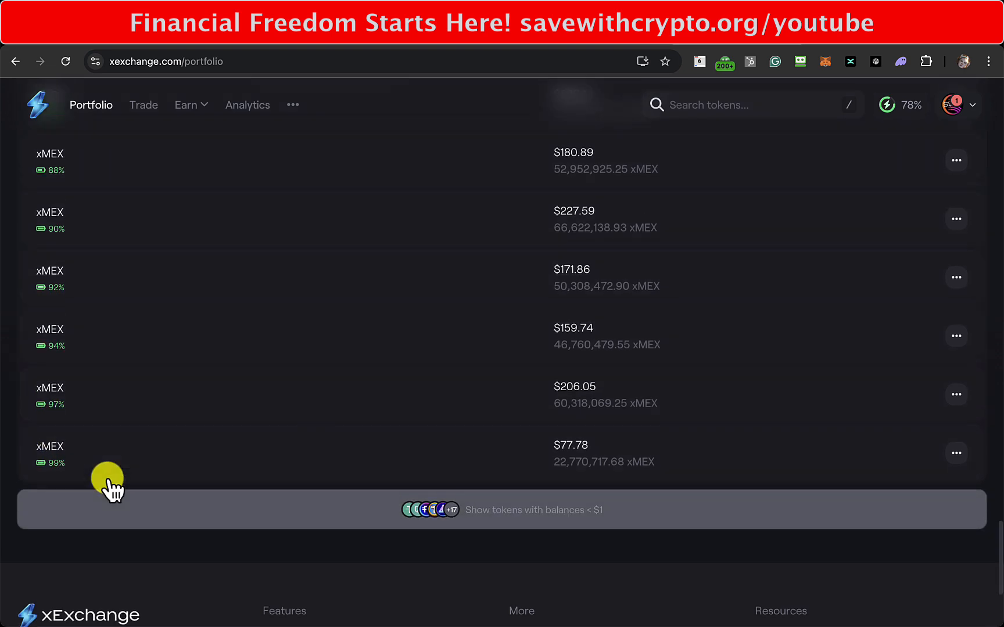
- Examine the price and value of the holdings in the token list, and filter it to Liquid Tokens
scroll(107, 479, "up", 4)
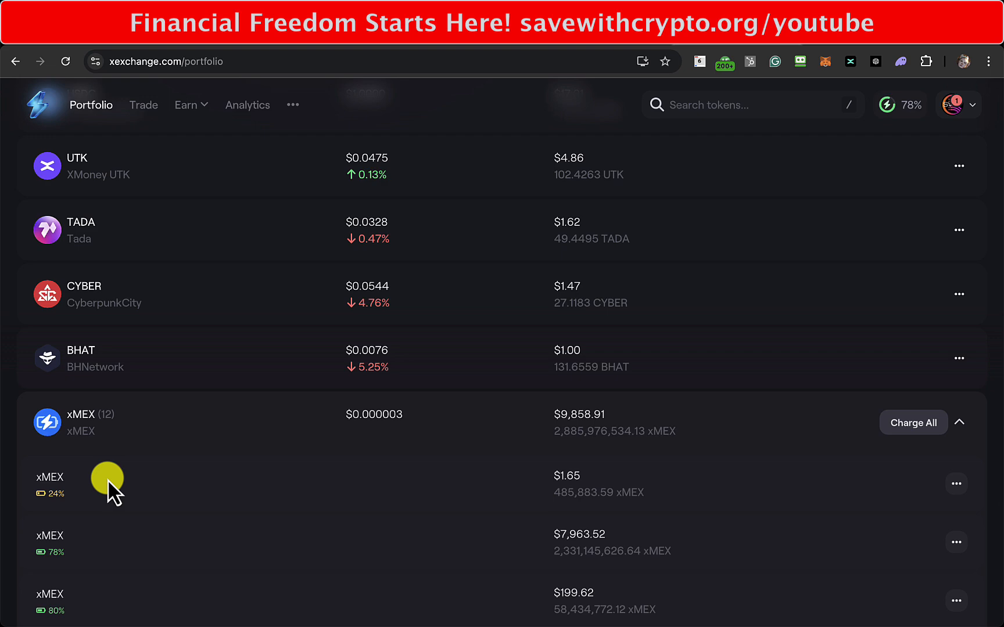
scroll(107, 479, "up", 6)
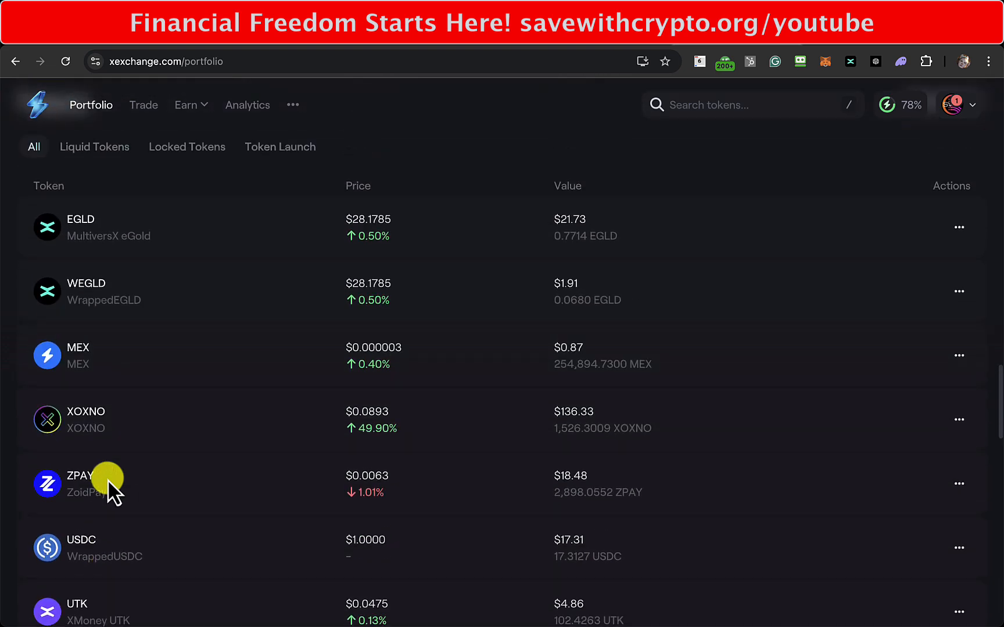
scroll(108, 479, "down", 1)
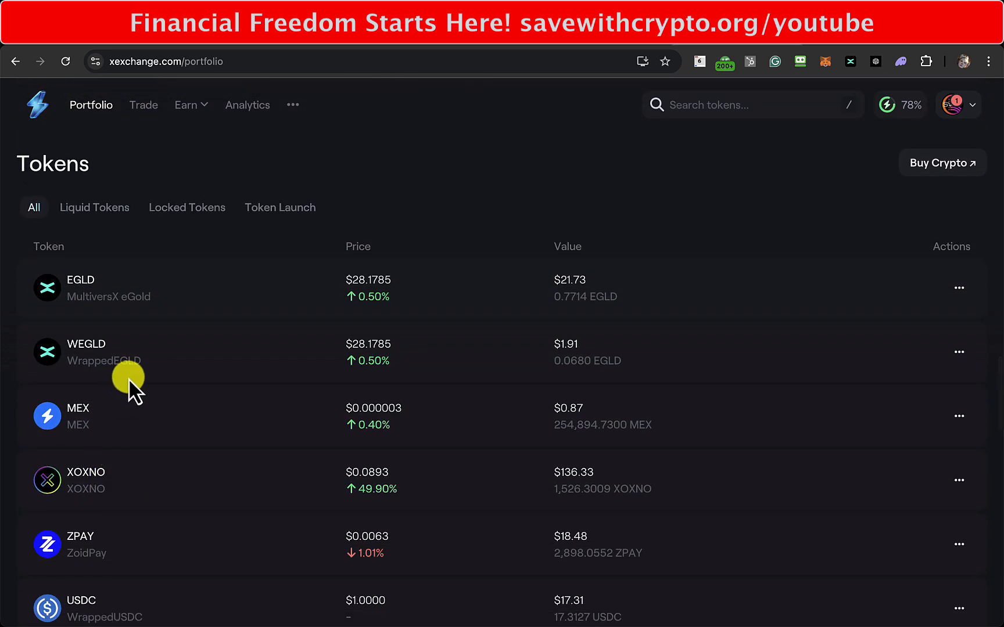
scroll(213, 444, "down", 1)
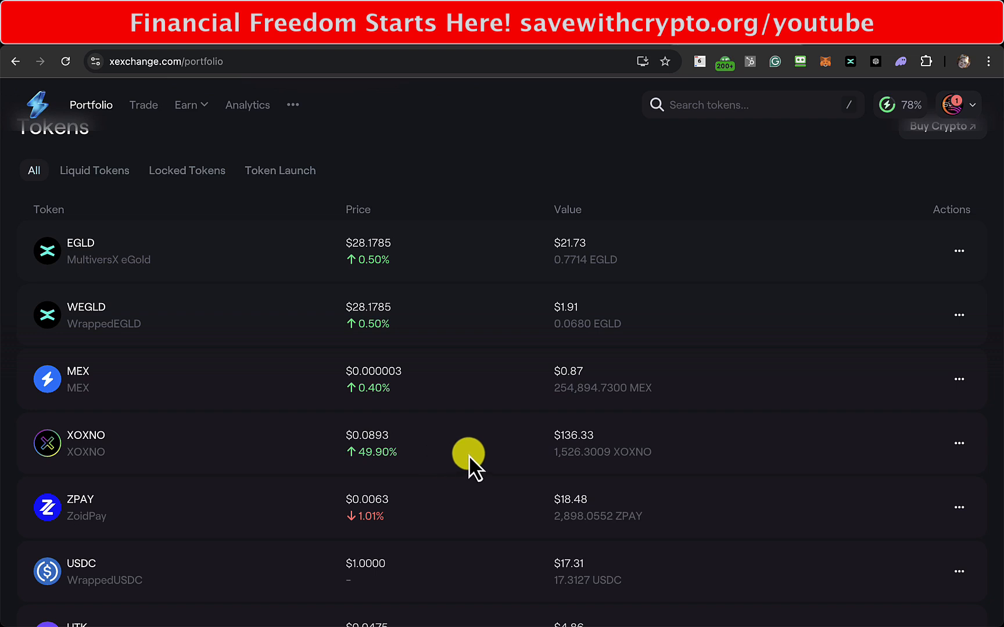
double_click(366, 209)
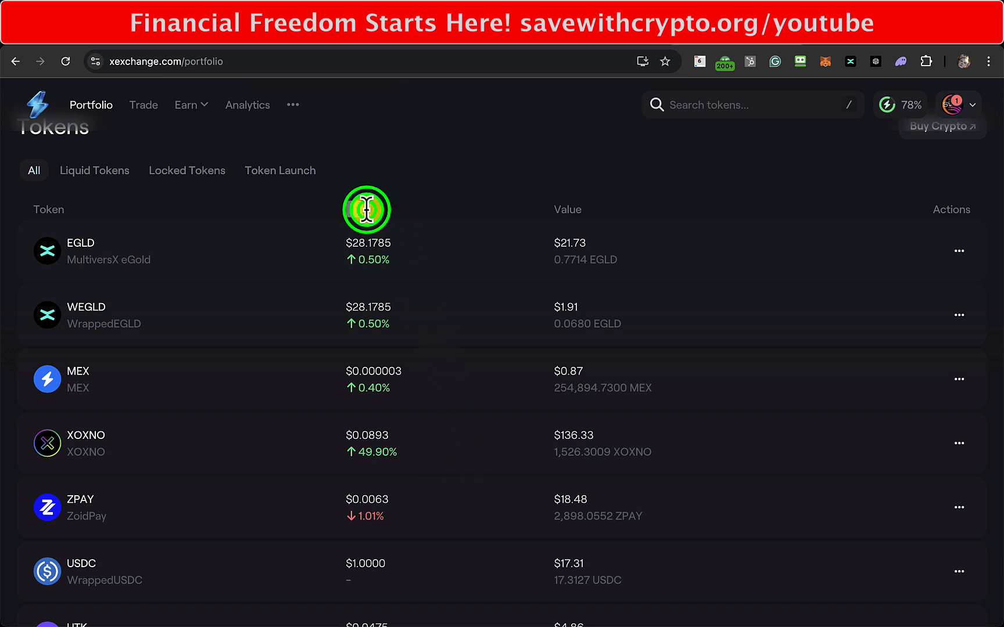
double_click(568, 207)
scroll(400, 276, "down", 1)
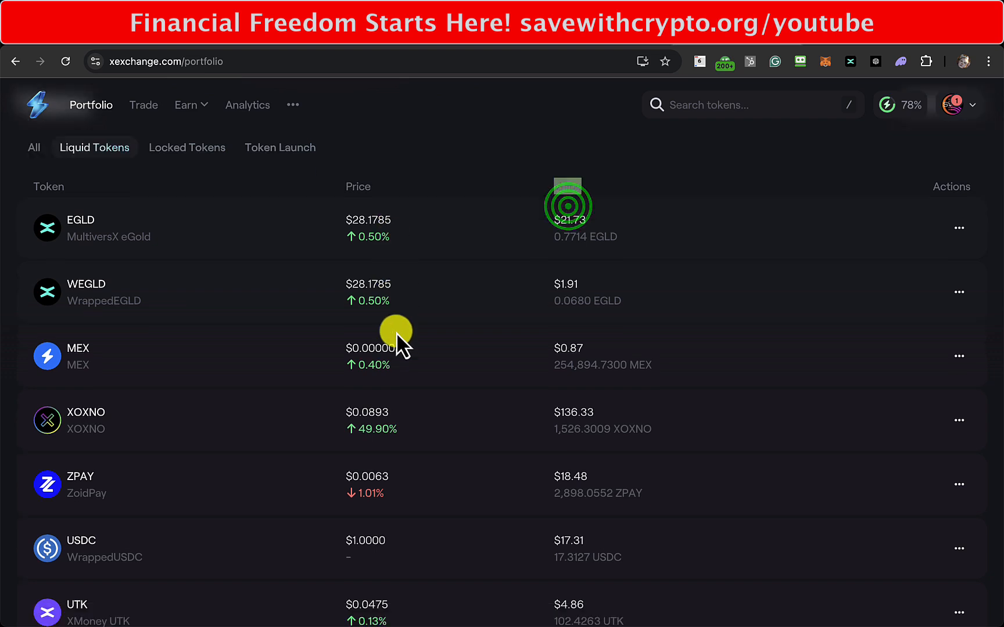
left_click(487, 201)
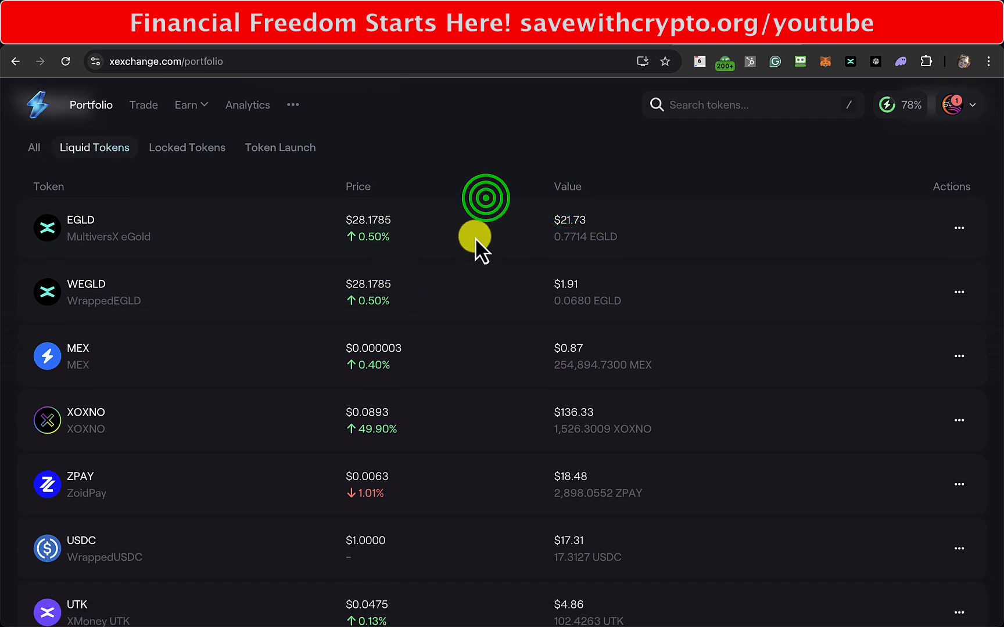
scroll(481, 410, "down", 1)
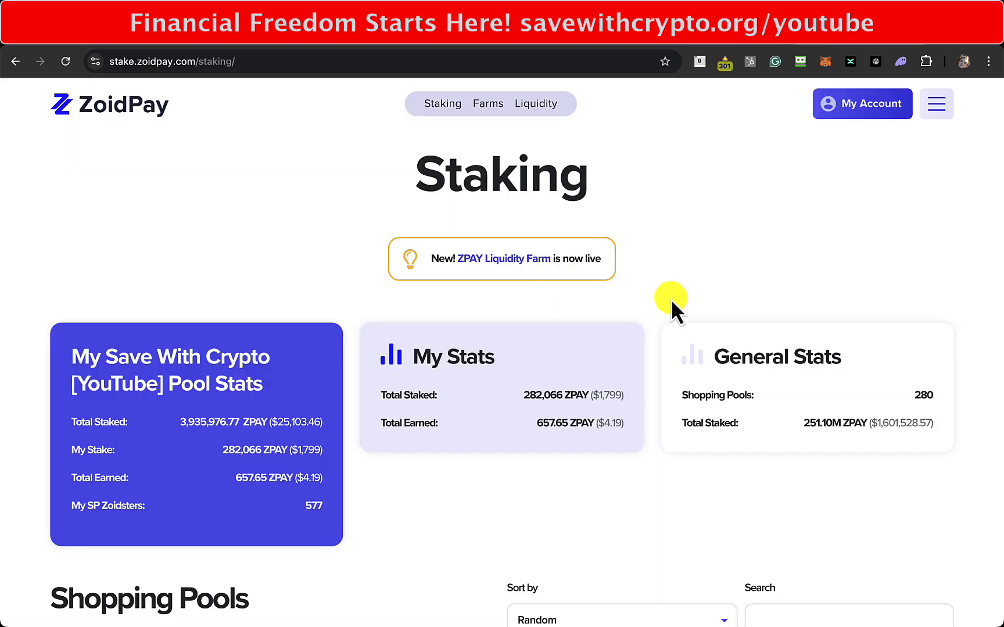
- On the ZoidPay staking site, claim the ZPAY rewards from the Save With Crypto [YouTube] stake without restaking them
left_click(442, 105)
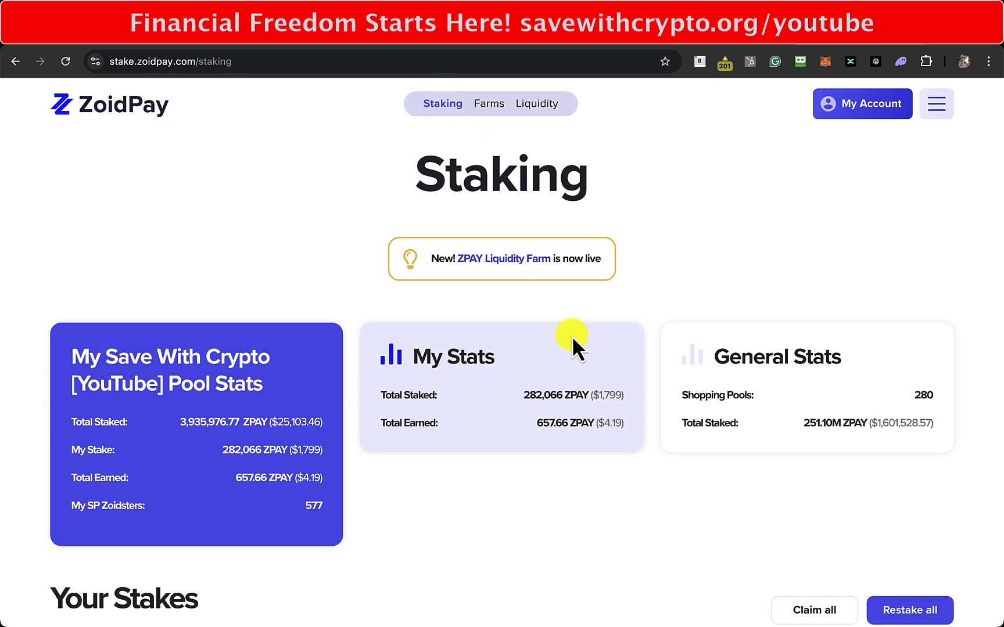
scroll(572, 342, "down", 3)
scroll(572, 336, "down", 3)
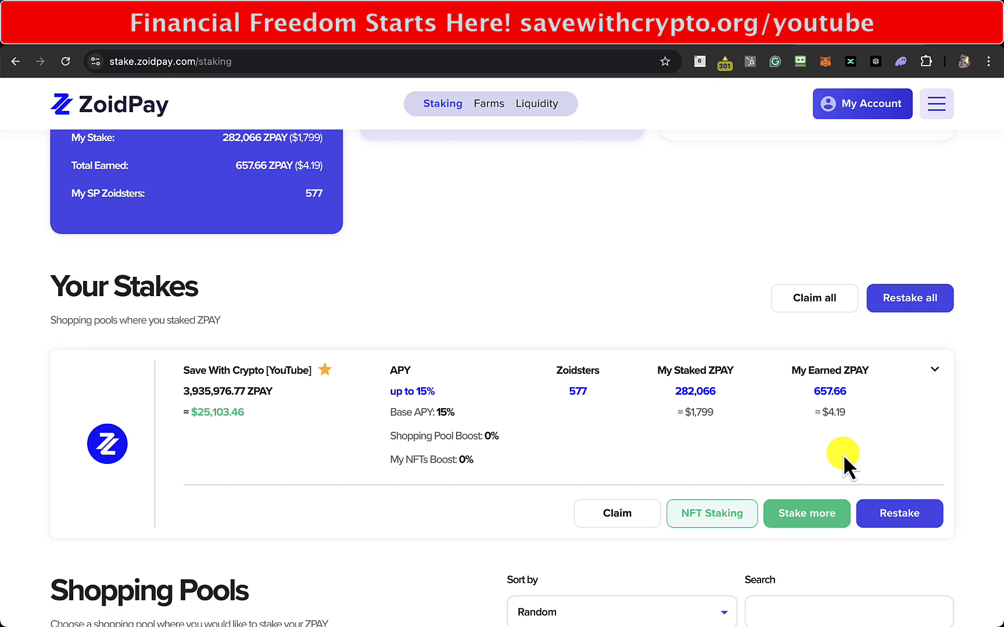
left_click(622, 516)
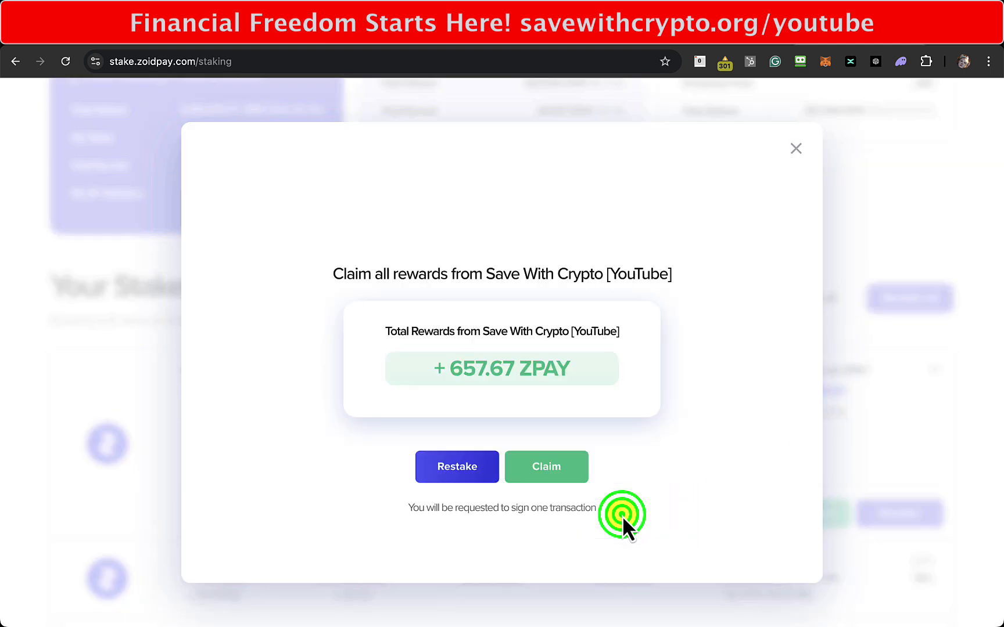
left_click(550, 467)
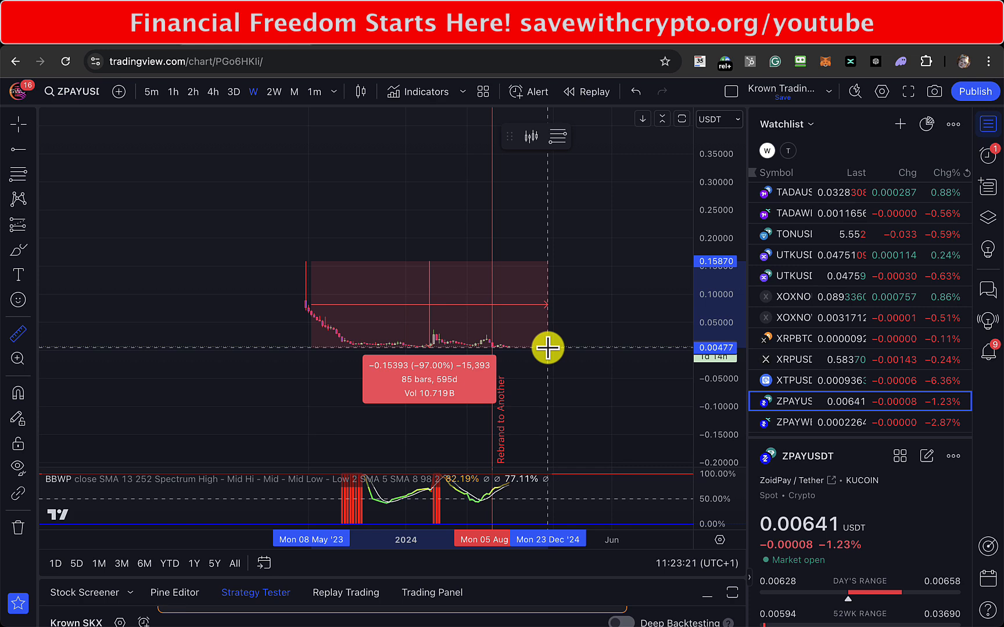
- Switch to Hatom and claim the rewards balance as HTM with the +5% bonus
left_click(761, 31)
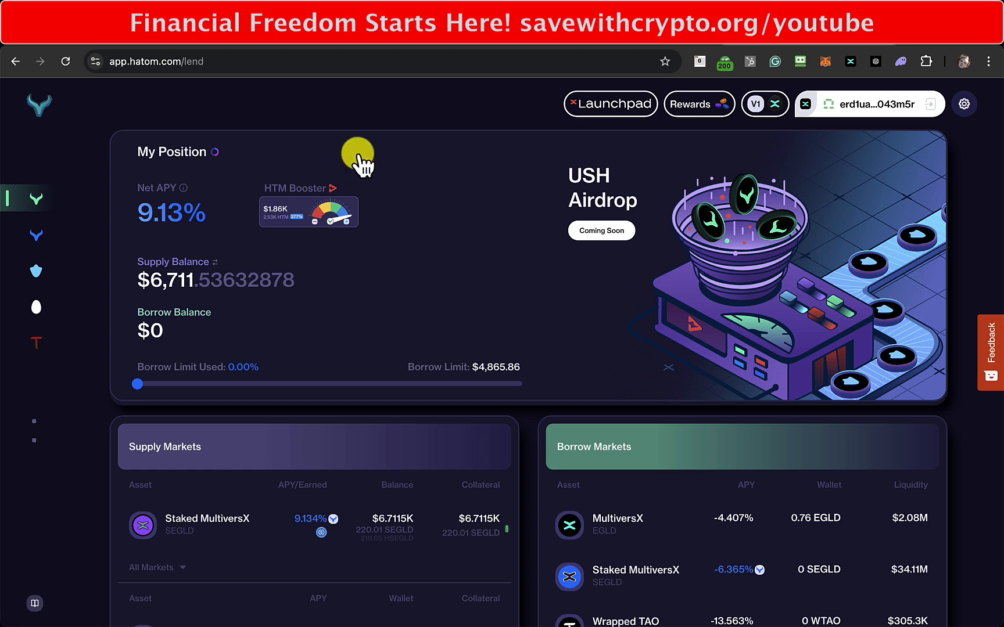
left_click(699, 106)
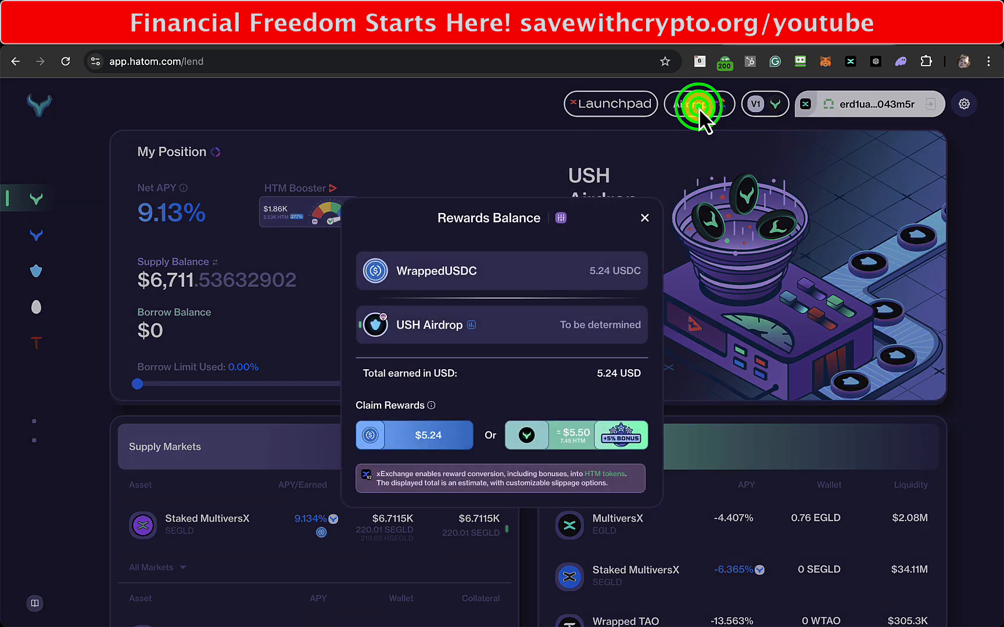
left_click(575, 438)
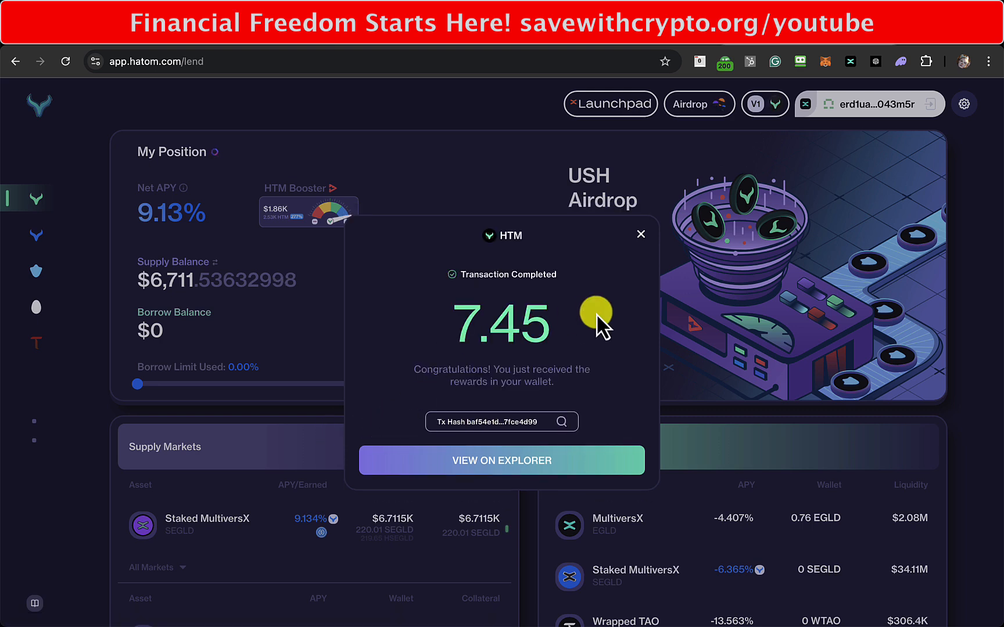
left_click(641, 235)
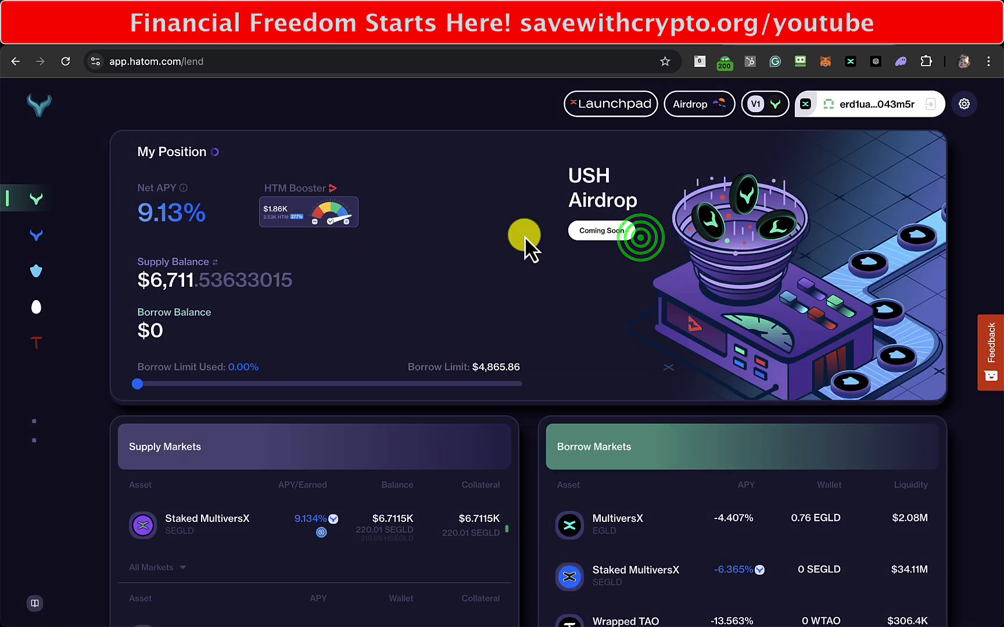
- Stake the maximum available HTM from the wallet in the HTM Booster
left_click(329, 219)
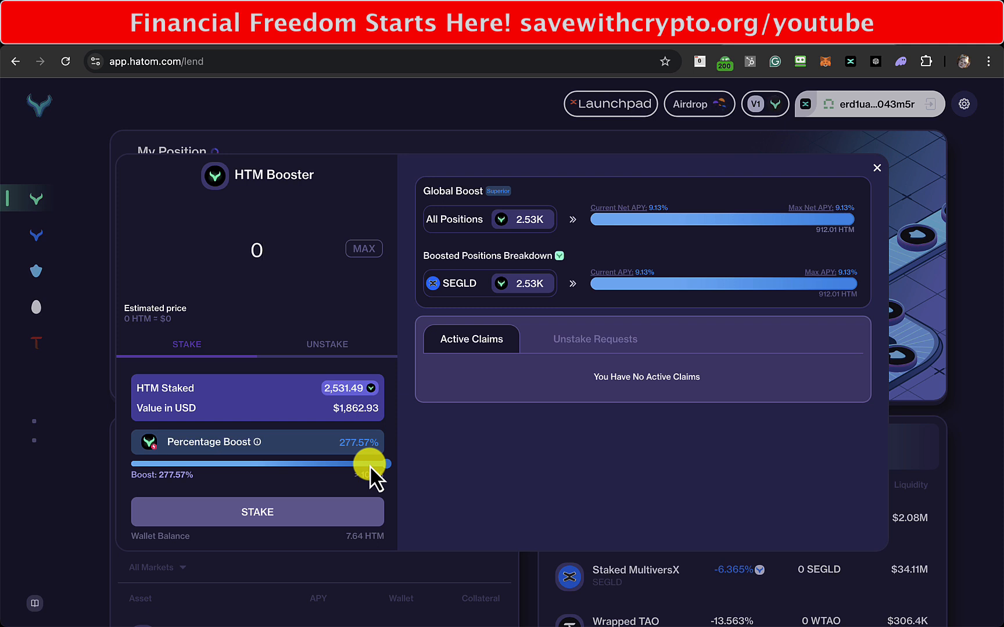
left_click(358, 248)
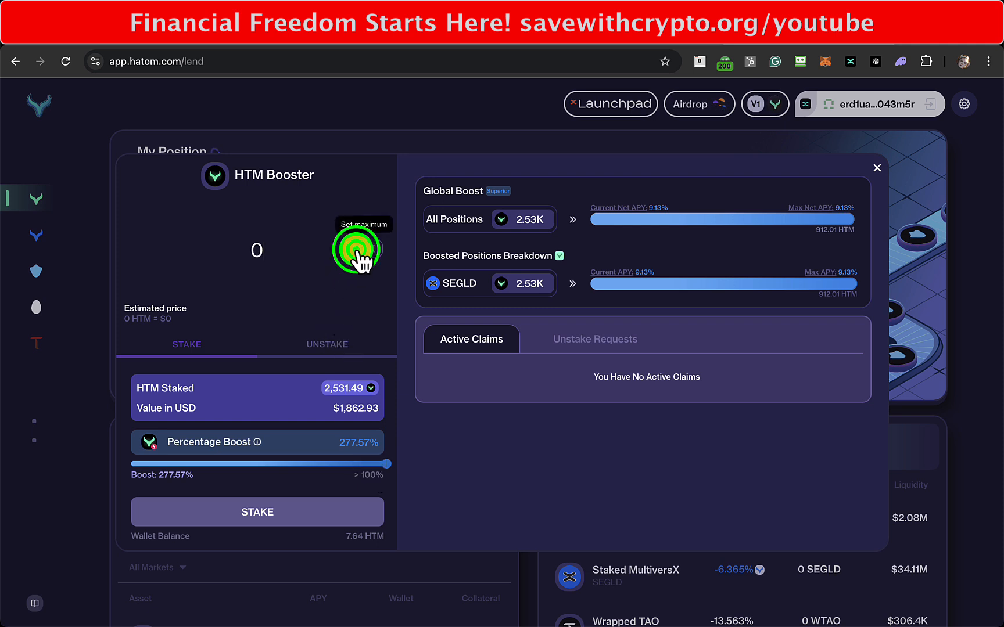
left_click(280, 514)
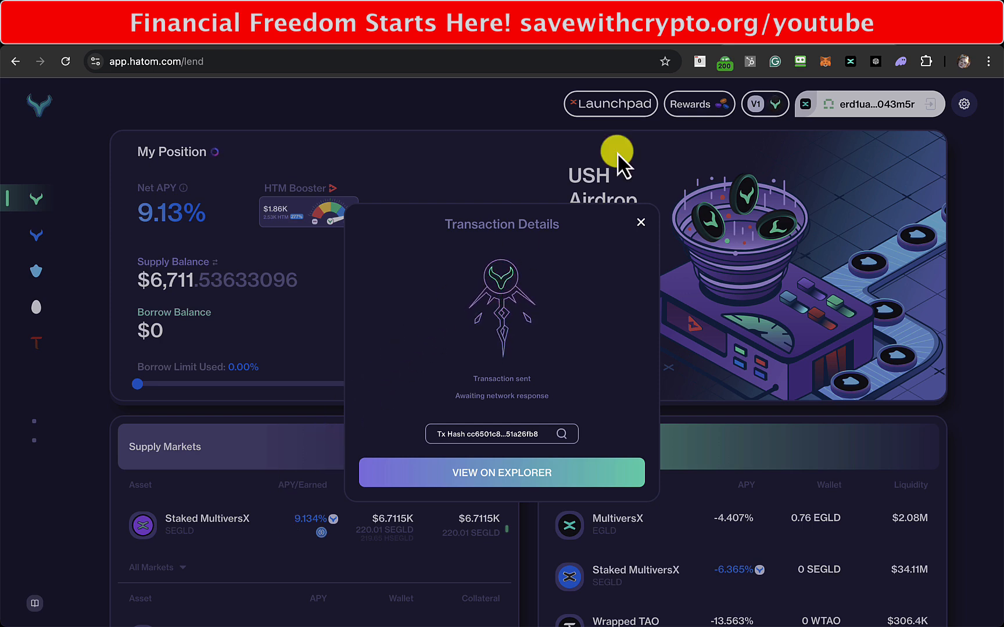
- Open the USH Airdrop analytics from the rewards balance, page back through the older snapshots to check boost and eligibility, and close the analytics
left_click(701, 109)
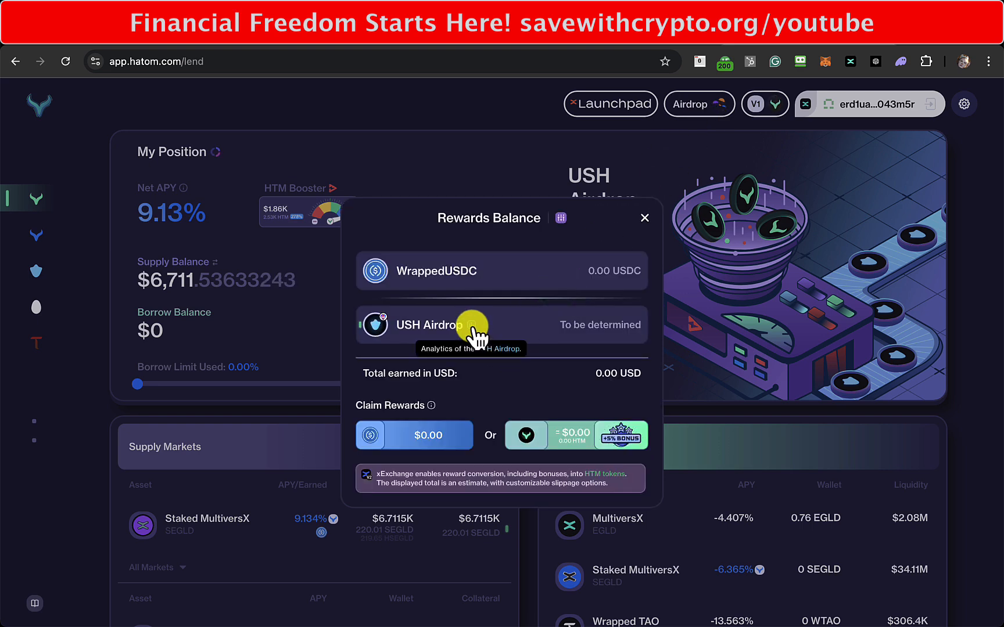
left_click(472, 325)
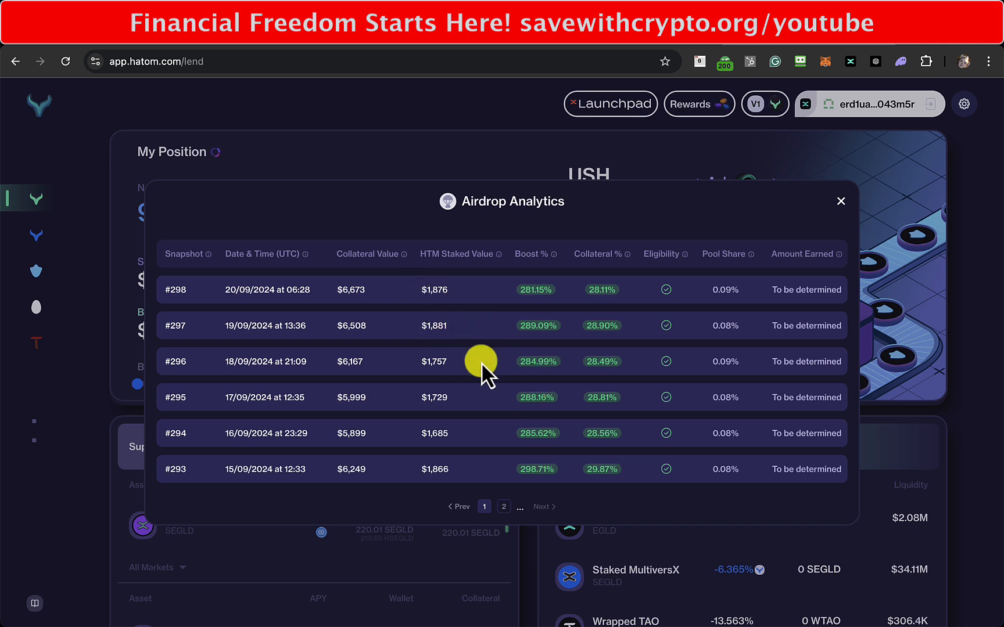
left_click(513, 509)
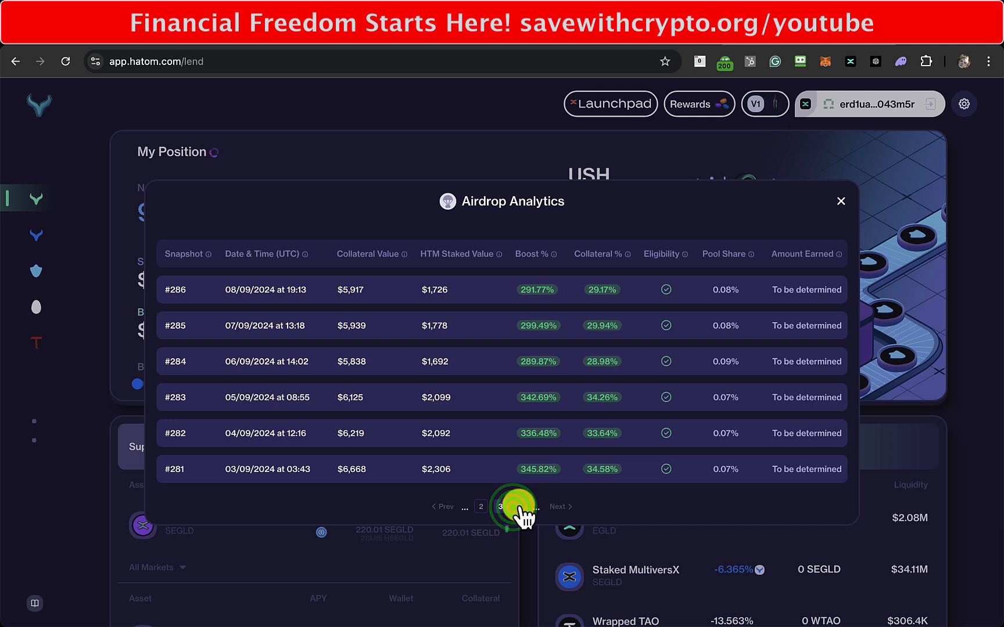
left_click(517, 509)
left_click(522, 509)
left_click(522, 509)
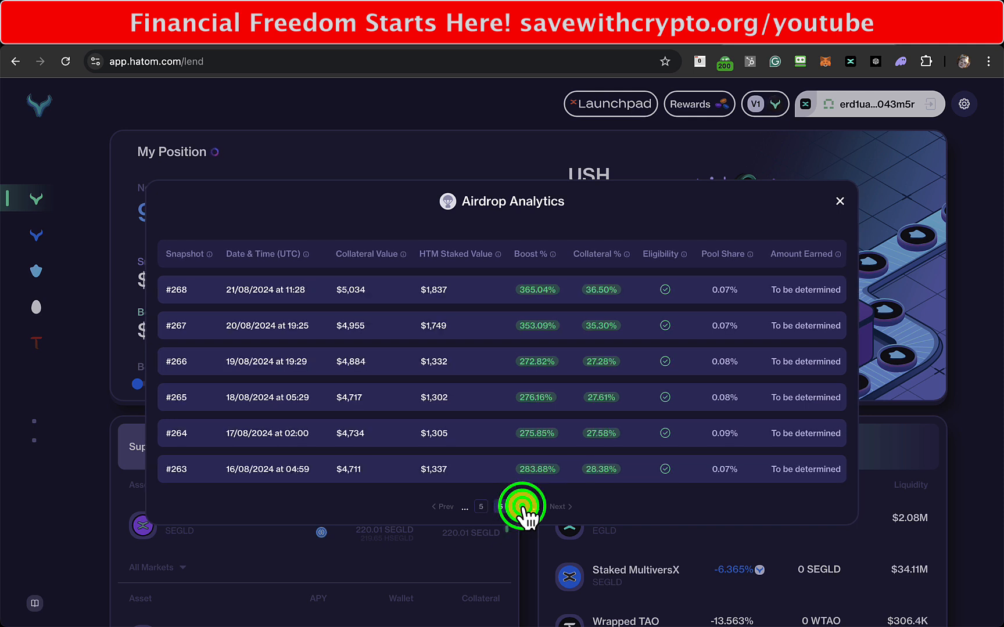
left_click(522, 509)
left_click(522, 509)
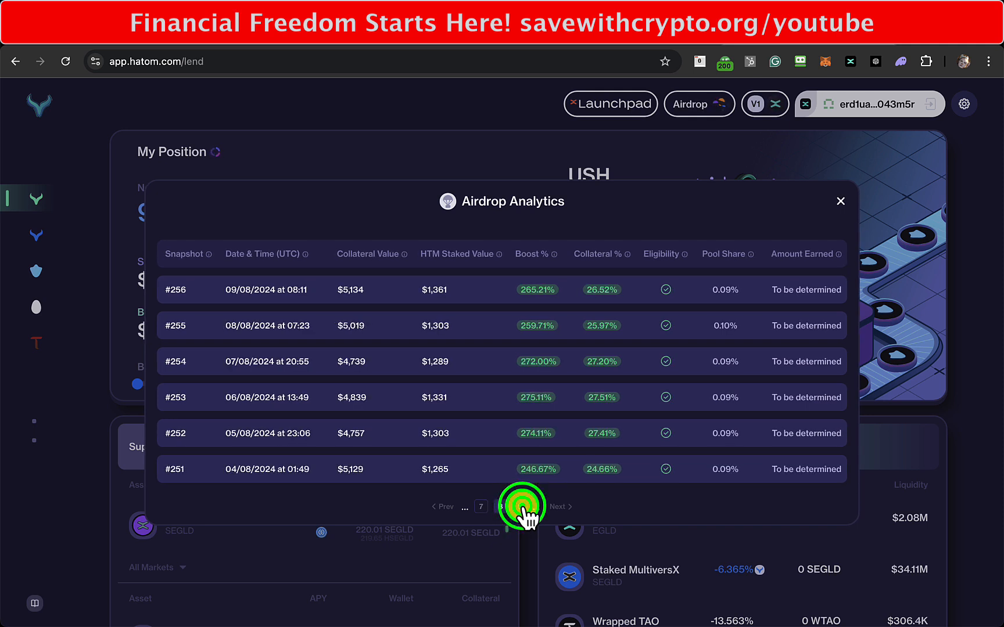
left_click(522, 509)
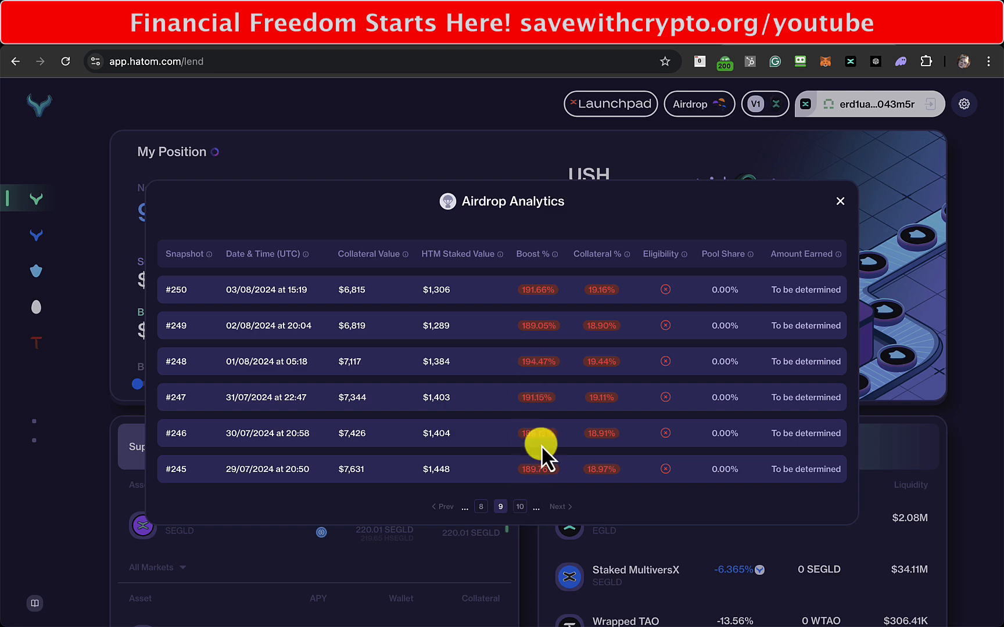
left_click(521, 509)
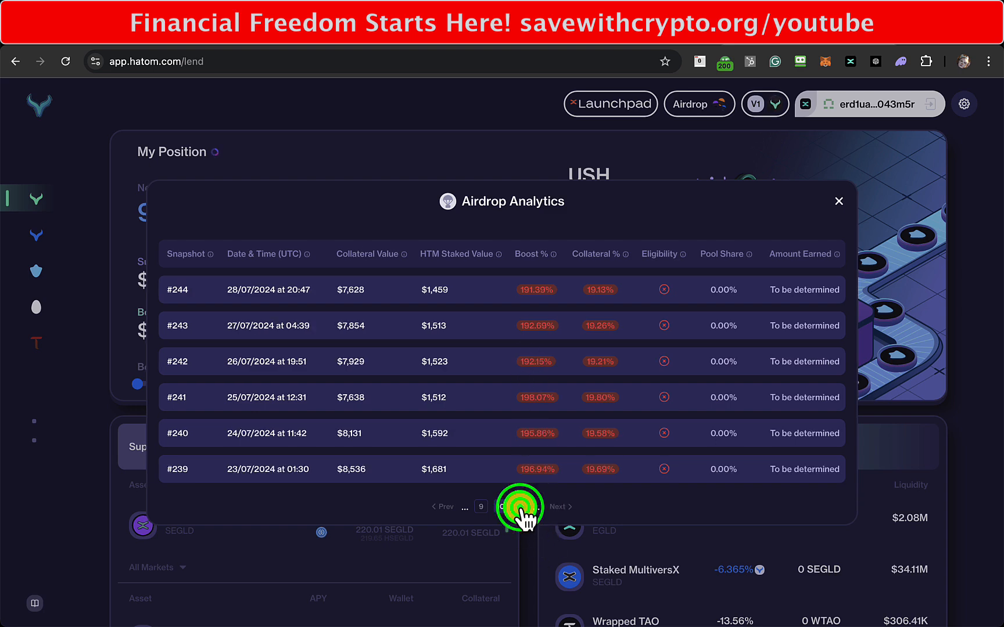
left_click(521, 509)
left_click(521, 509)
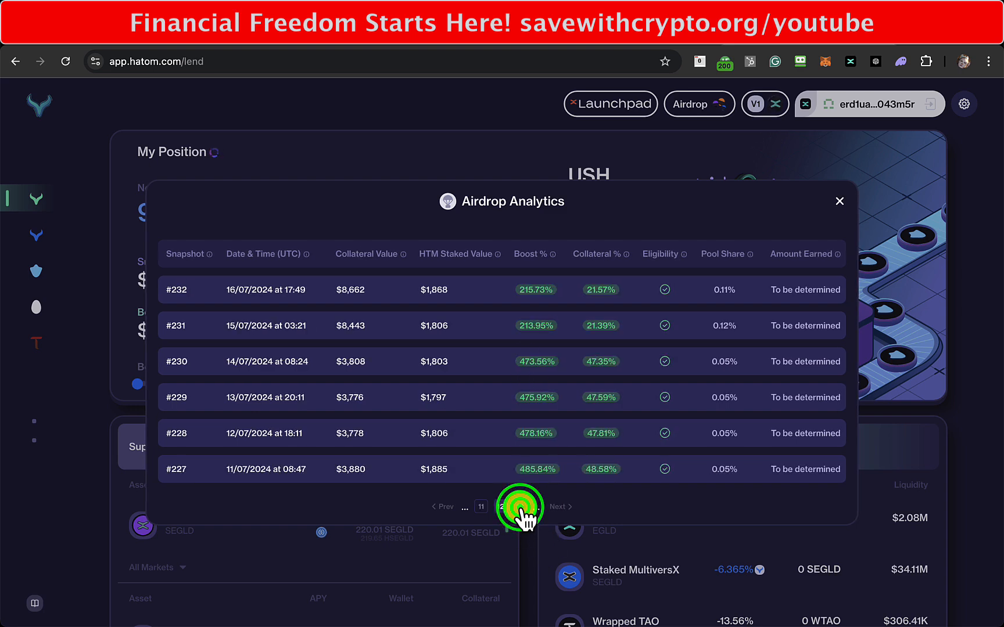
left_click(521, 509)
left_click(521, 509)
left_click(521, 509)
left_click(522, 509)
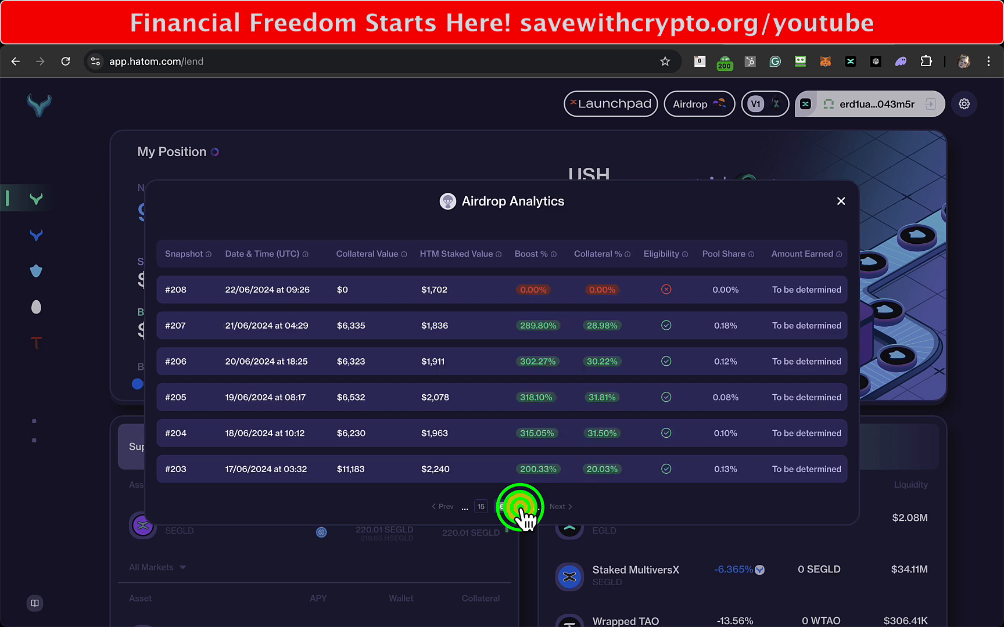
left_click(521, 509)
left_click(521, 509)
left_click(522, 509)
left_click(521, 509)
left_click(521, 509)
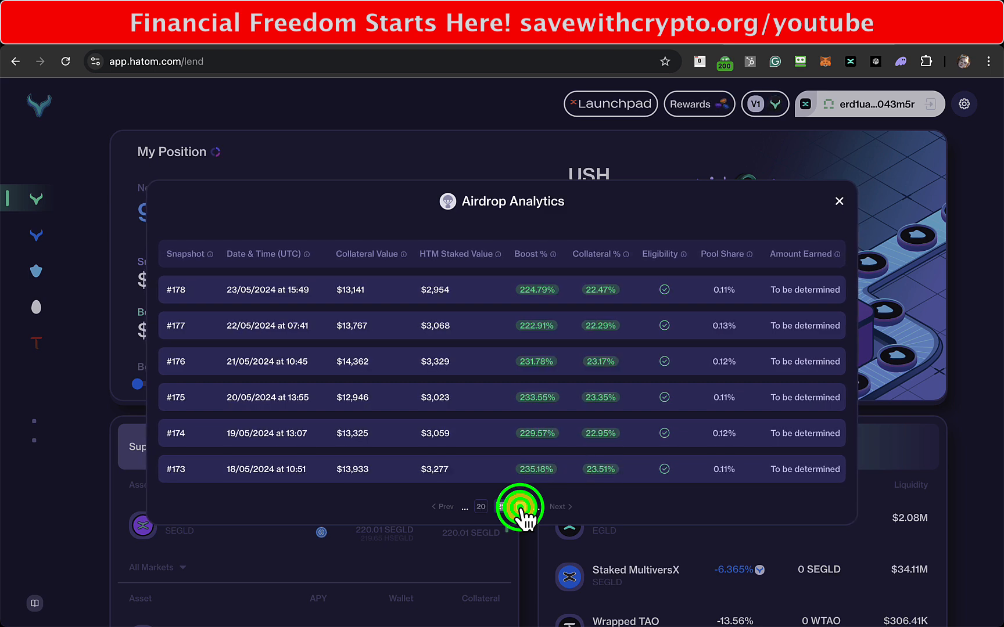
left_click(521, 509)
left_click(521, 509)
left_click(521, 509)
left_click(521, 509)
left_click(521, 509)
left_click(522, 509)
left_click(521, 509)
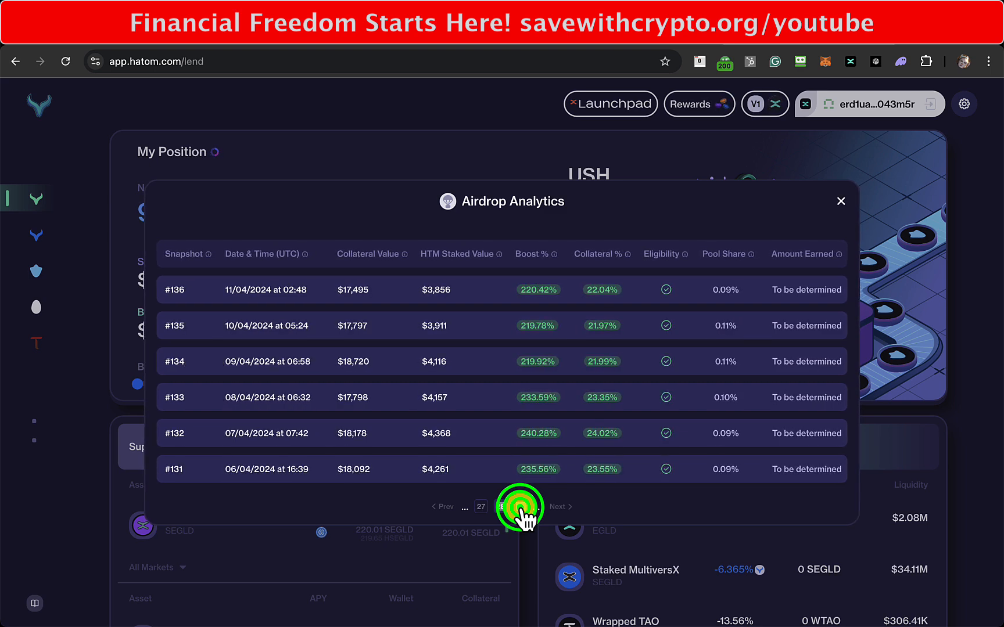
left_click(840, 202)
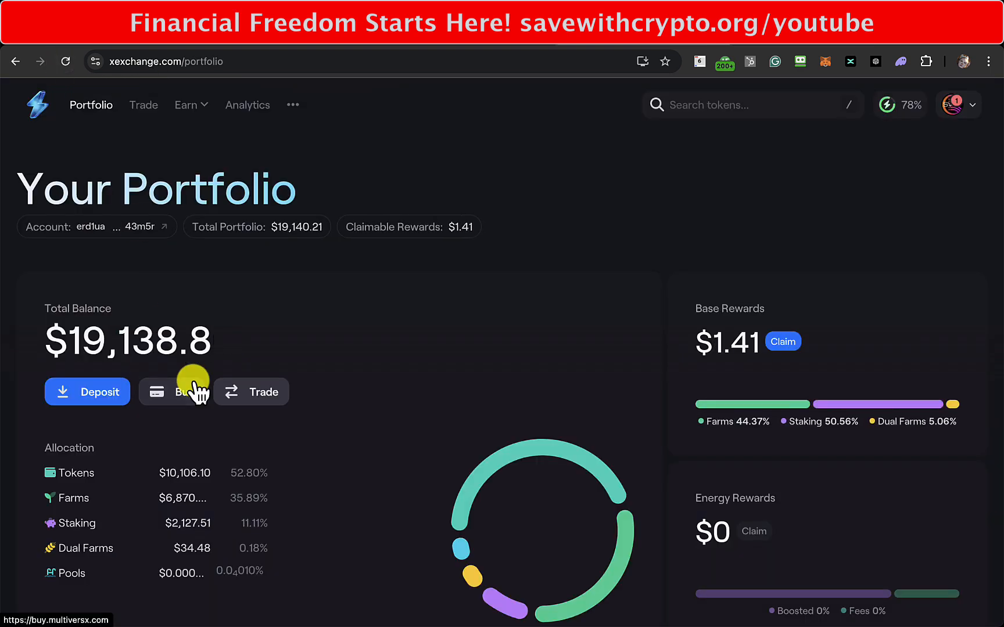
- Review the Positions and Tokens lists in the xExchange portfolio, checking the current token prices and values
scroll(193, 383, "down", 15)
scroll(194, 381, "down", 5)
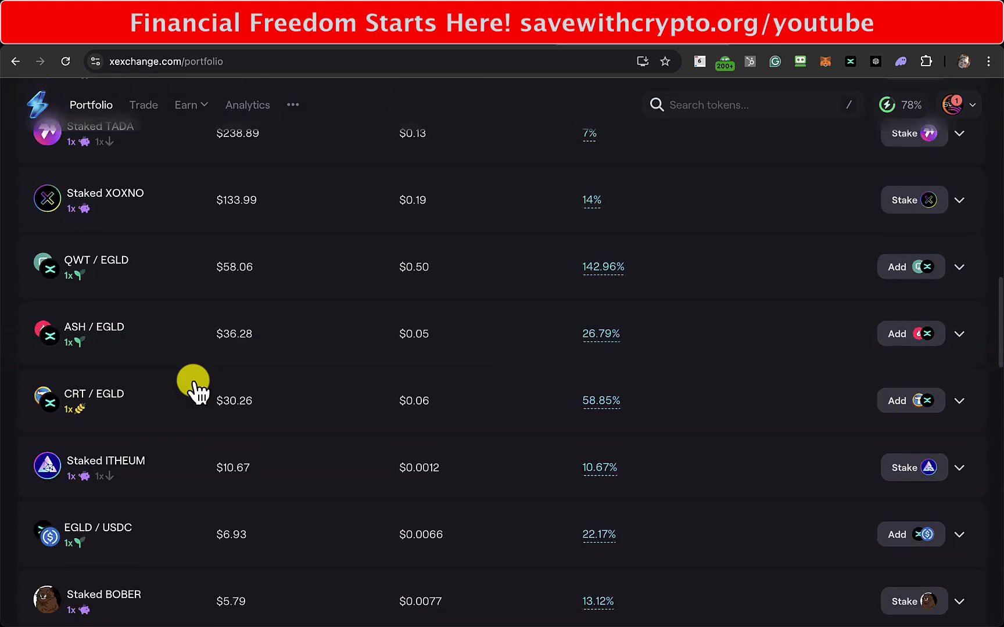
scroll(193, 382, "up", 5)
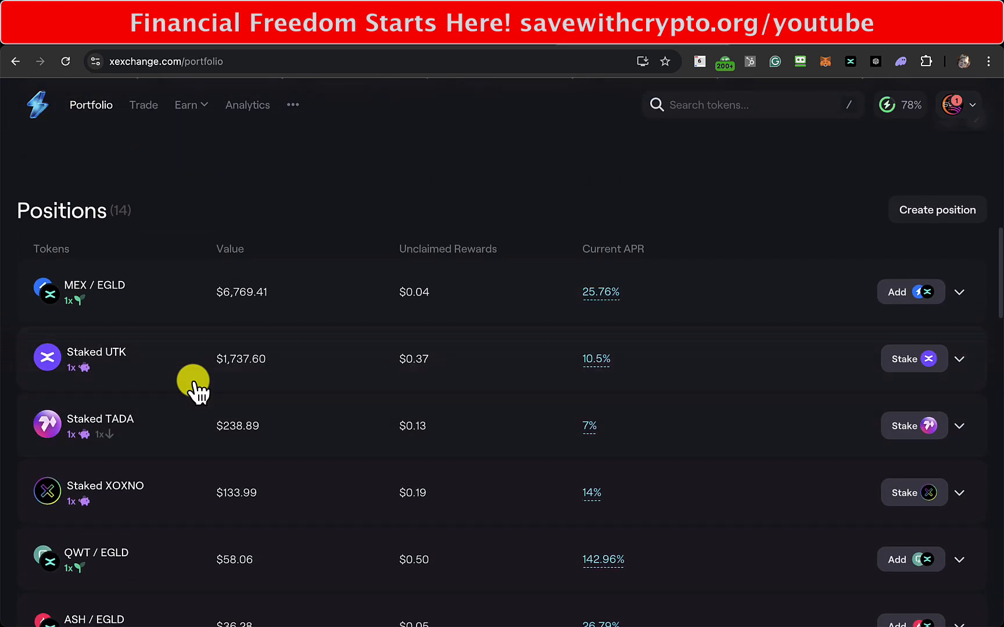
scroll(193, 382, "down", 20)
scroll(194, 381, "up", 3)
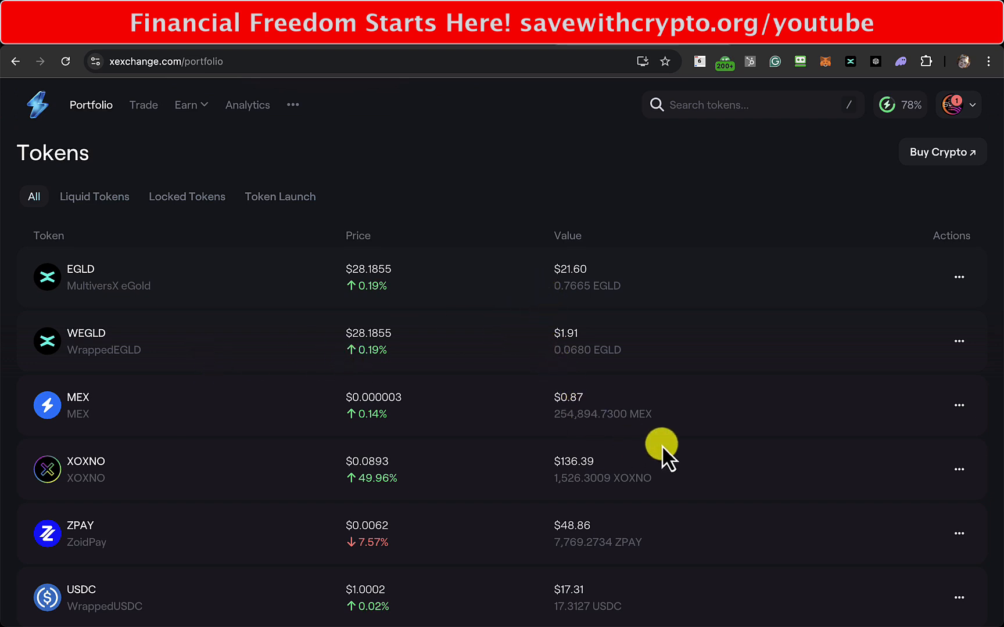
scroll(688, 457, "down", 3)
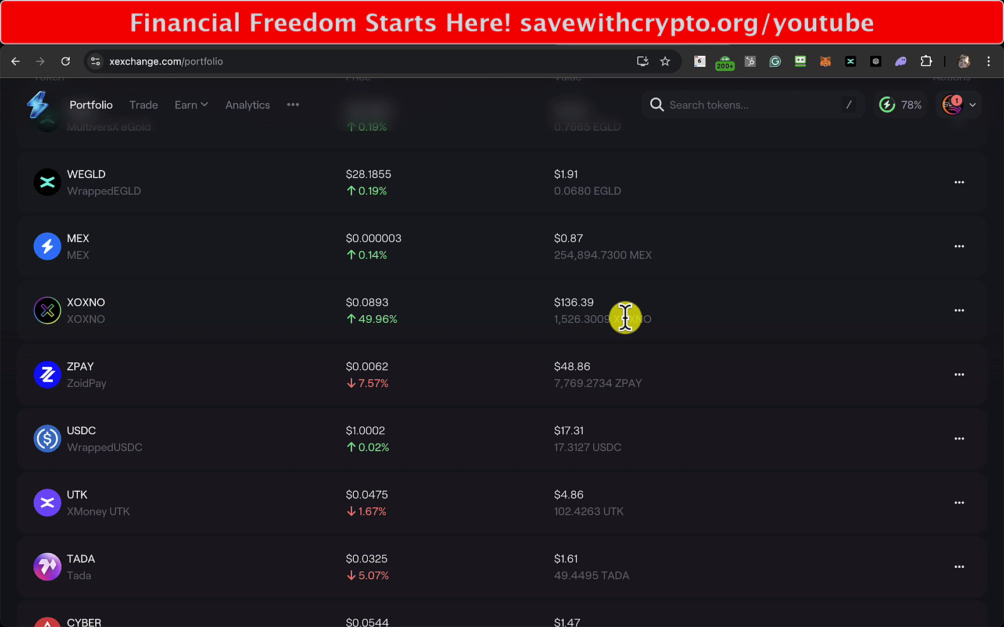
- Review the remaining token balances in the xExchange portfolio, and examine the AshSwap order history
scroll(626, 318, "down", 4)
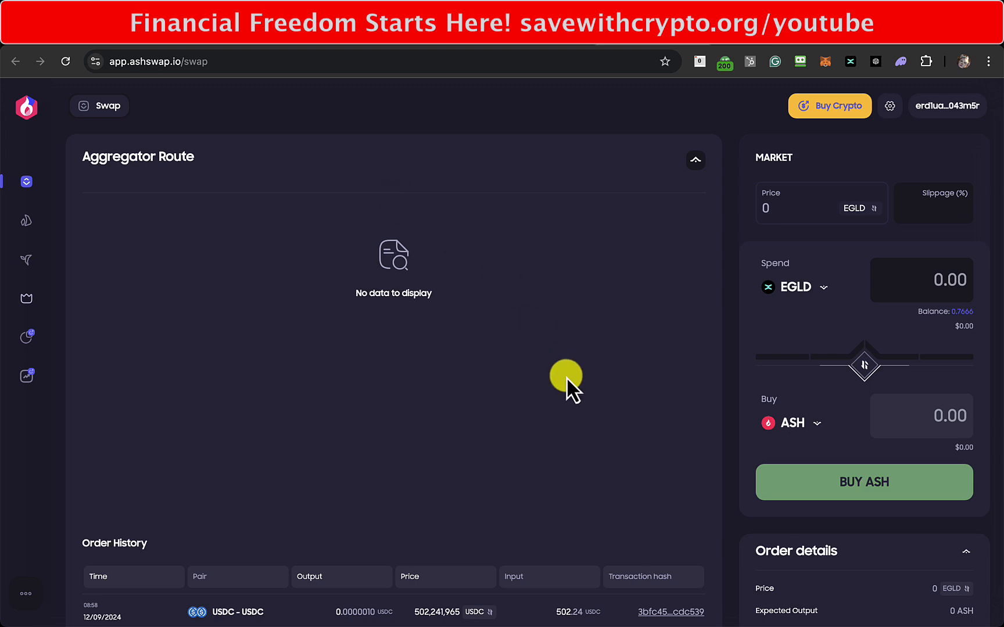
scroll(566, 377, "down", 4)
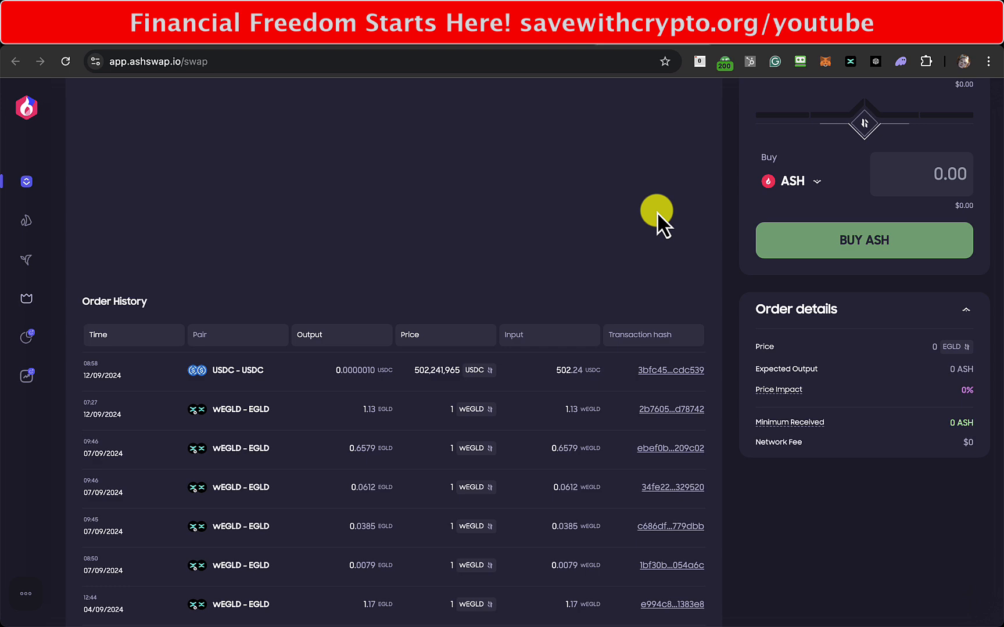
left_click(730, 43)
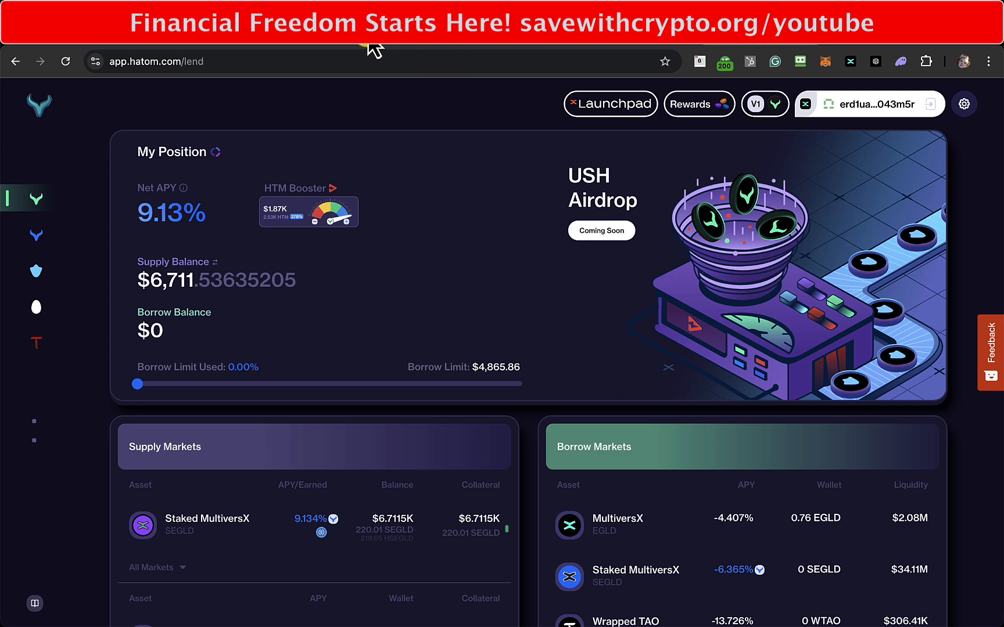
- Switch to the xExchange trade form and swap the maximum XOXNO balance, 1,526.3009, for WEGLD
left_click(137, 42)
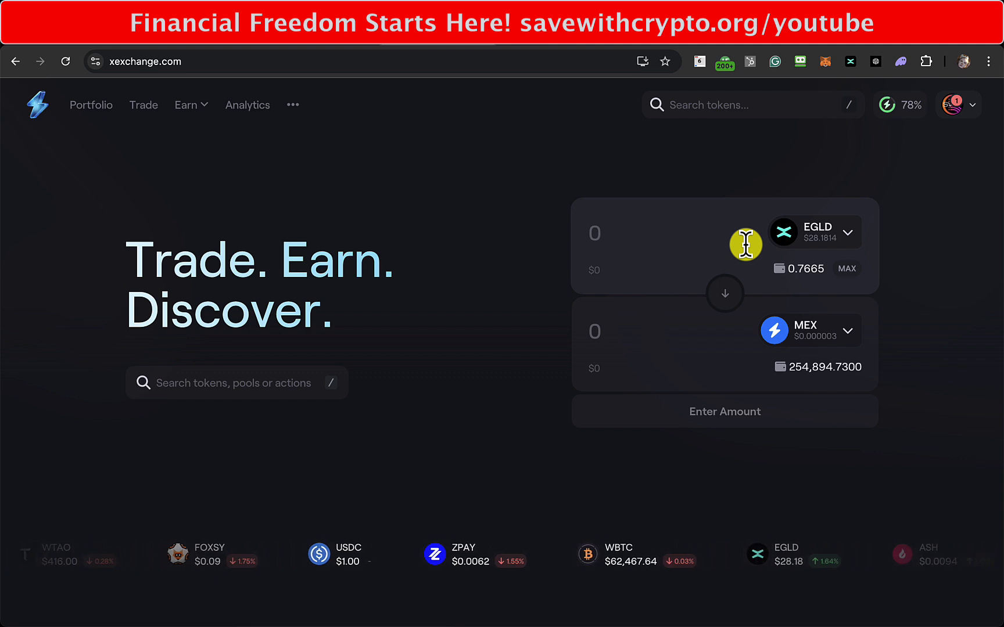
left_click(836, 233)
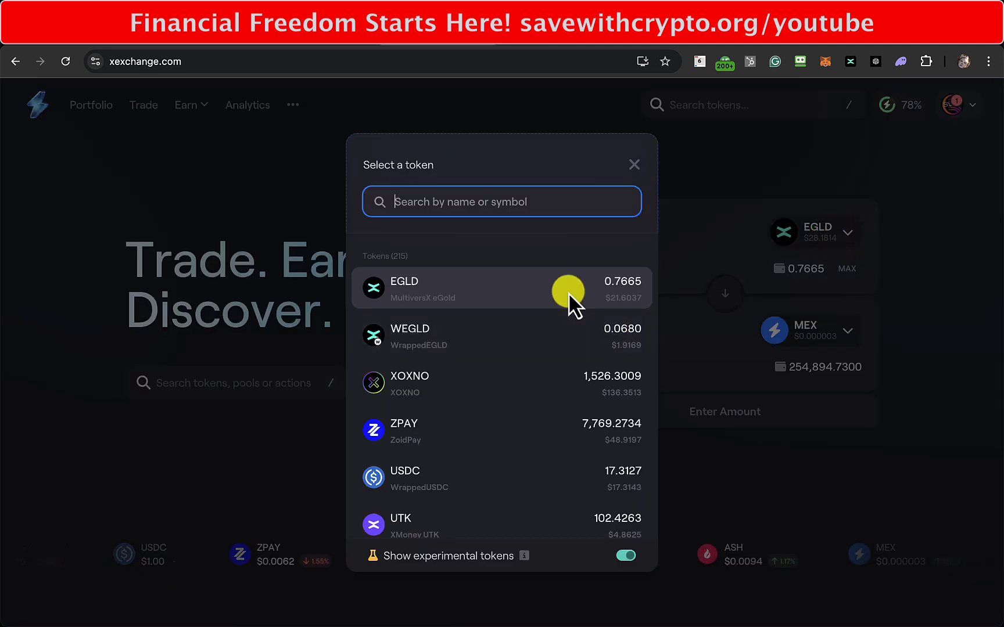
left_click(550, 385)
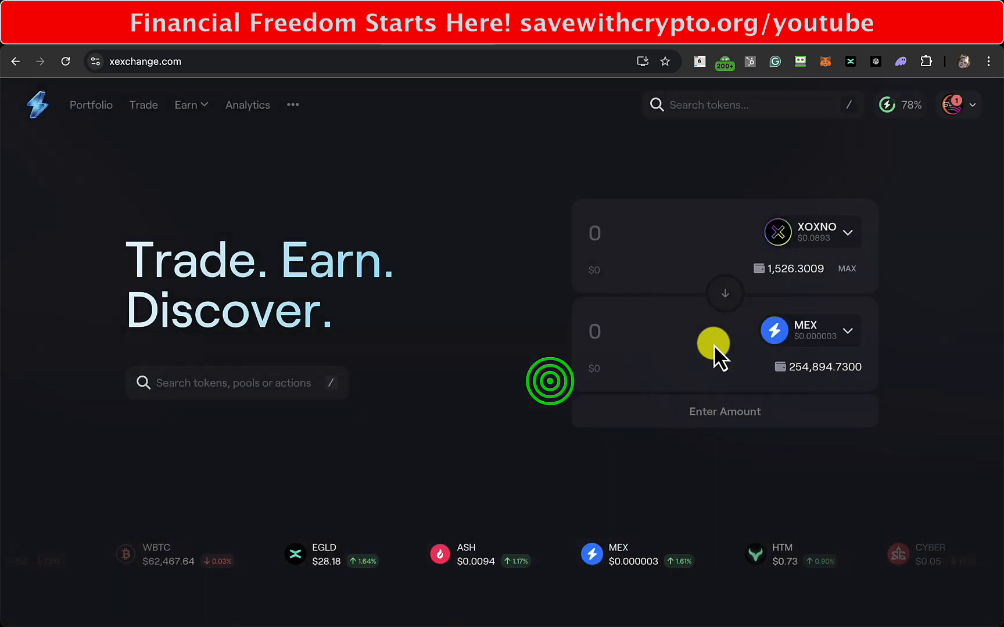
left_click(847, 268)
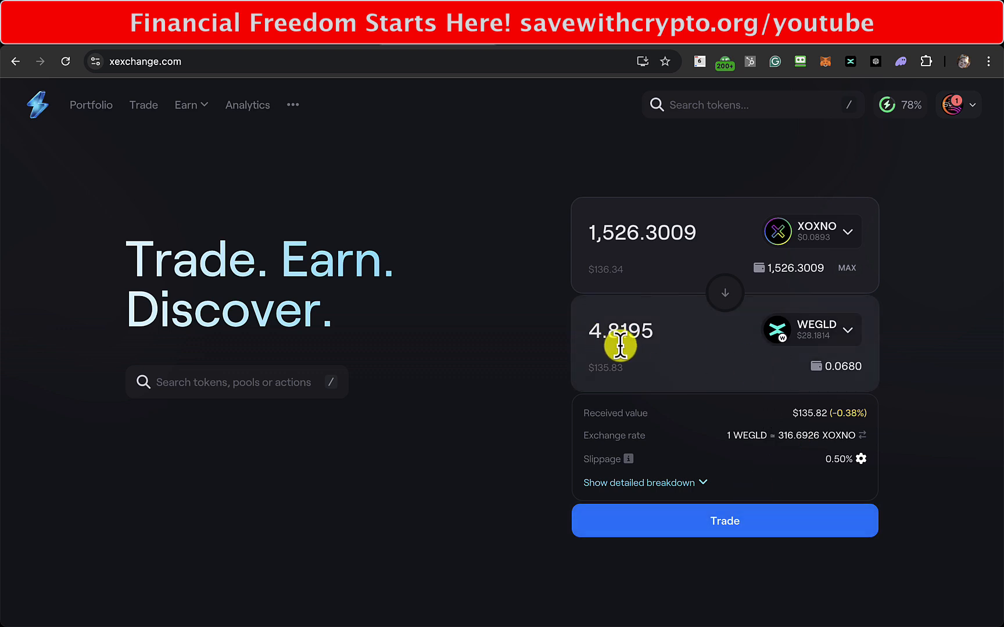
left_click(730, 523)
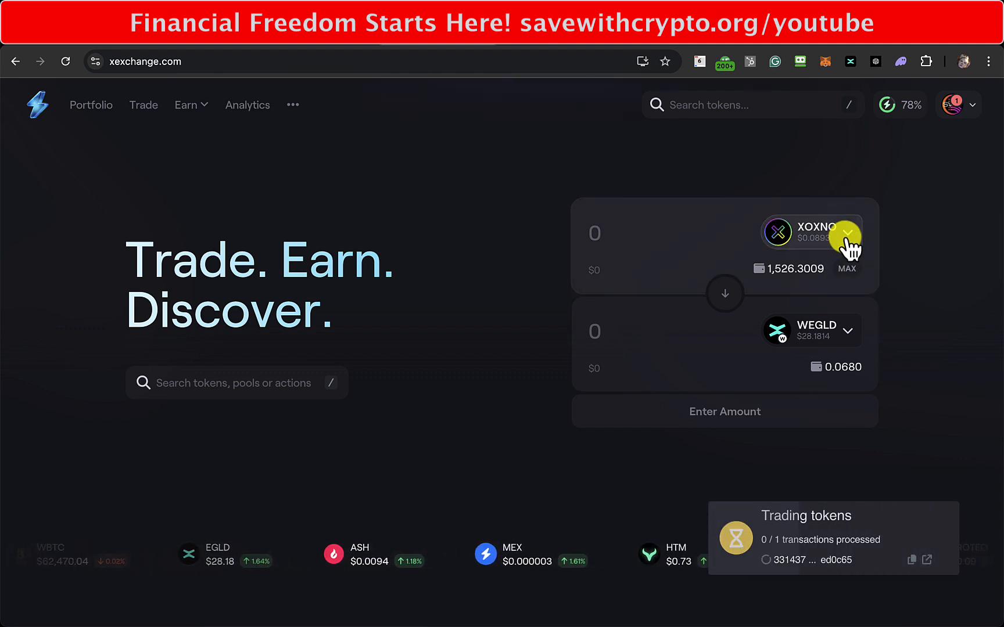
- Trade the full ZPAY balance of 7,769.2734 and the full USDC balance of 17.3127 for WEGLD
left_click(845, 236)
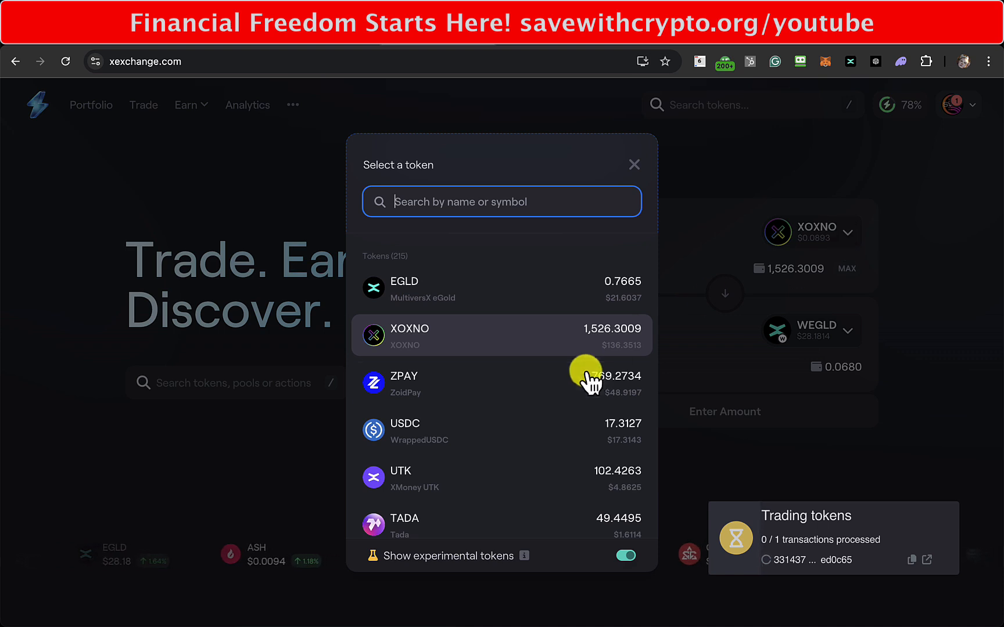
left_click(583, 385)
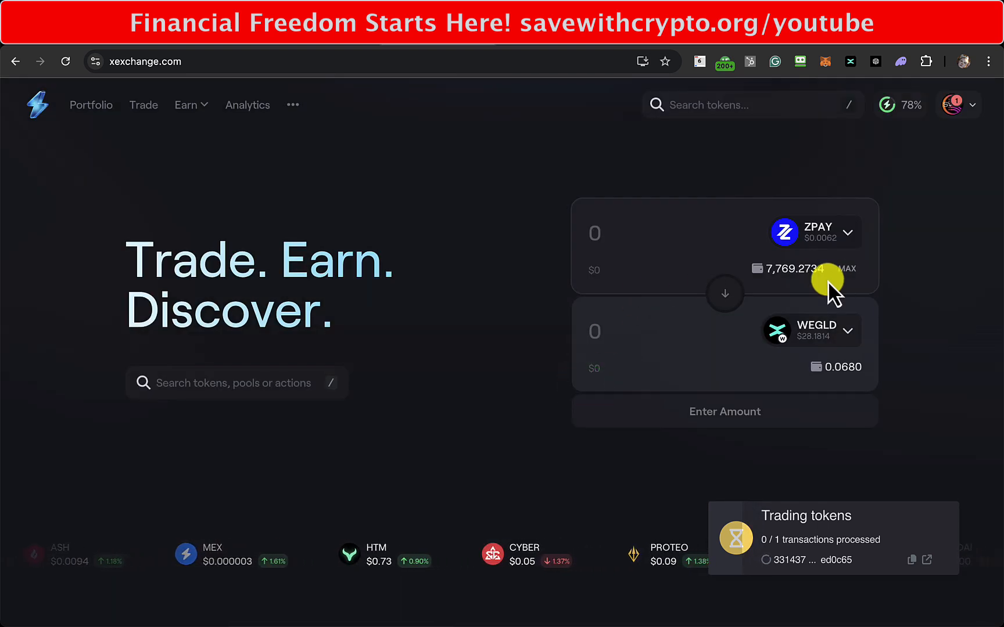
left_click(847, 269)
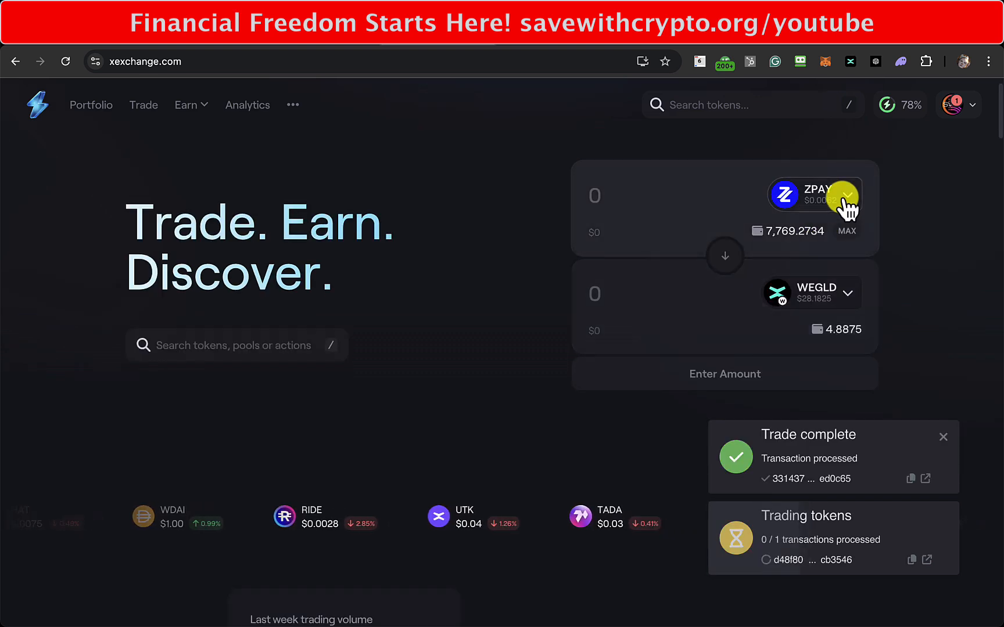
left_click(846, 197)
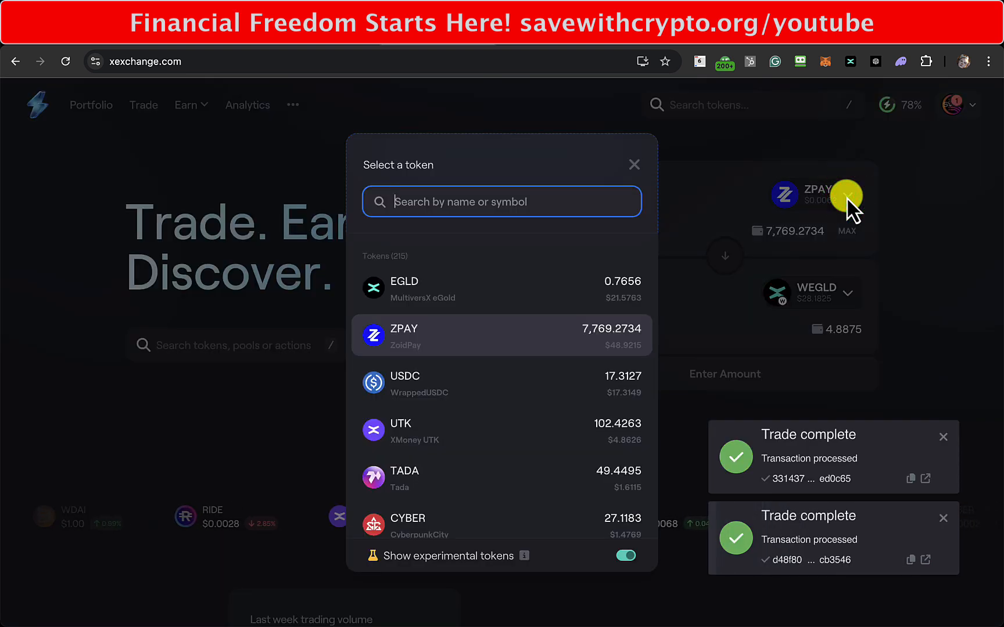
left_click(547, 384)
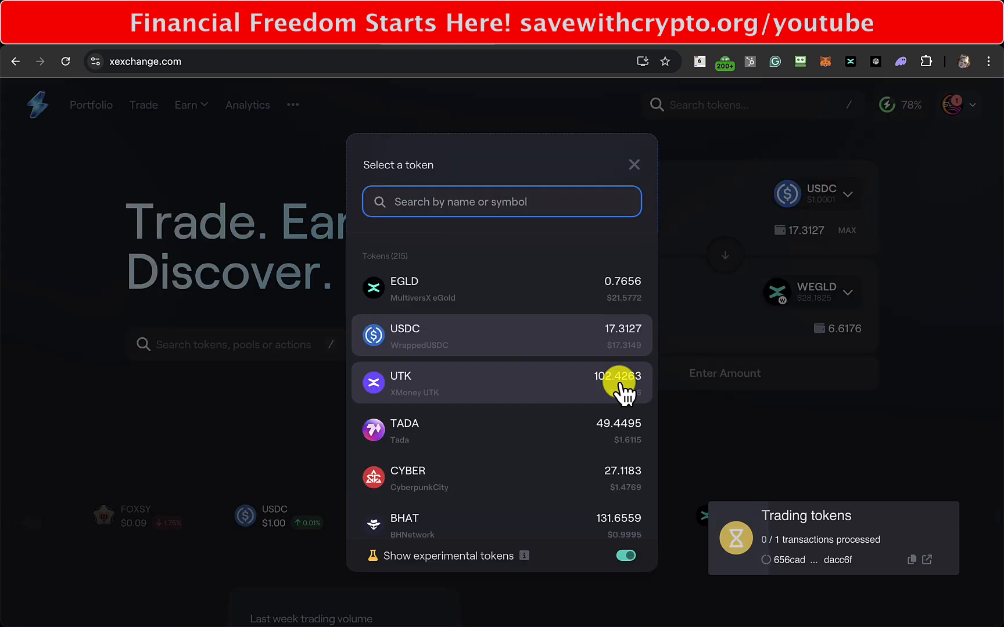
- Trade the maximum UTK balance, 102.4263, for WEGLD
left_click(557, 384)
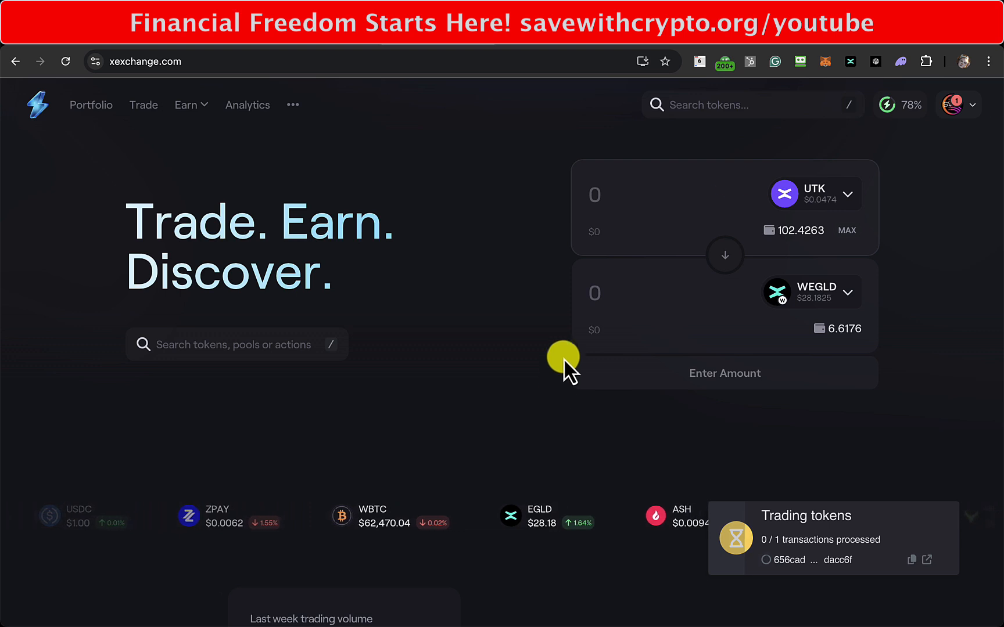
left_click(842, 230)
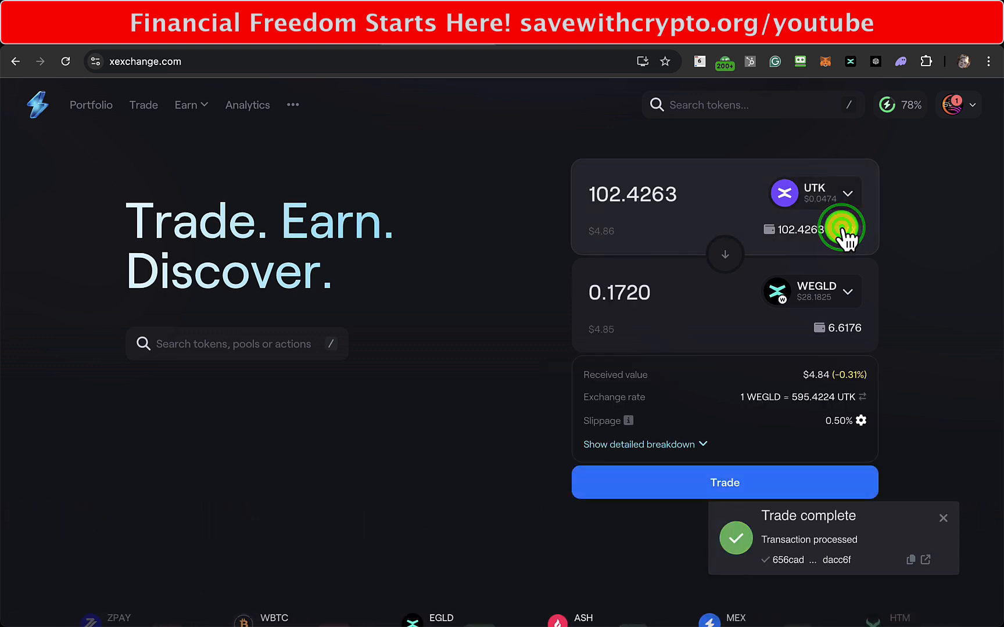
left_click(753, 482)
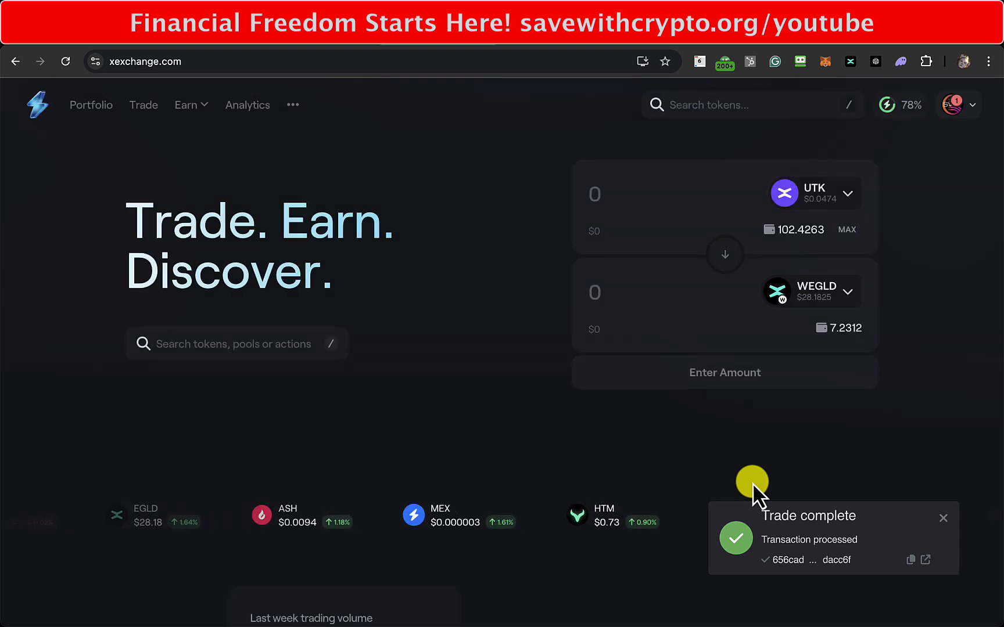
- Trade the full TADA balance of 49.4495 and the full CYBER balance of 27.1183 for WEGLD
left_click(847, 201)
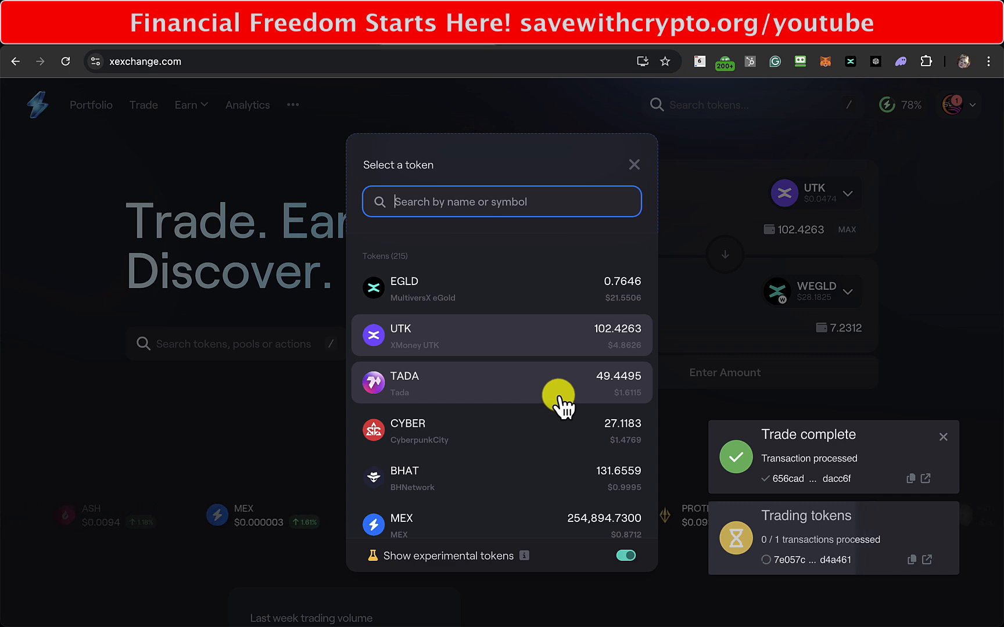
left_click(568, 388)
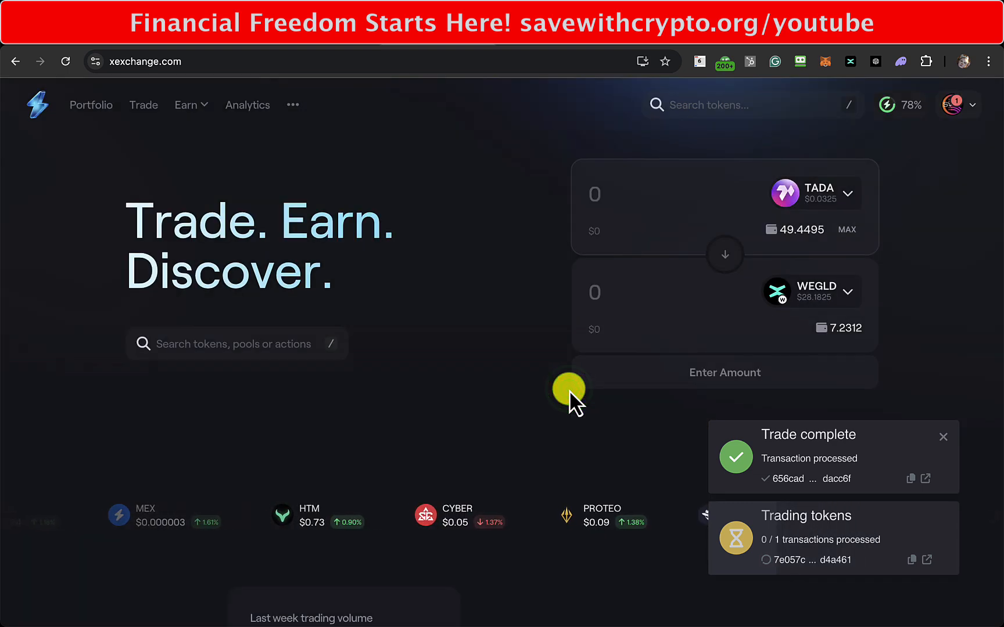
left_click(776, 279)
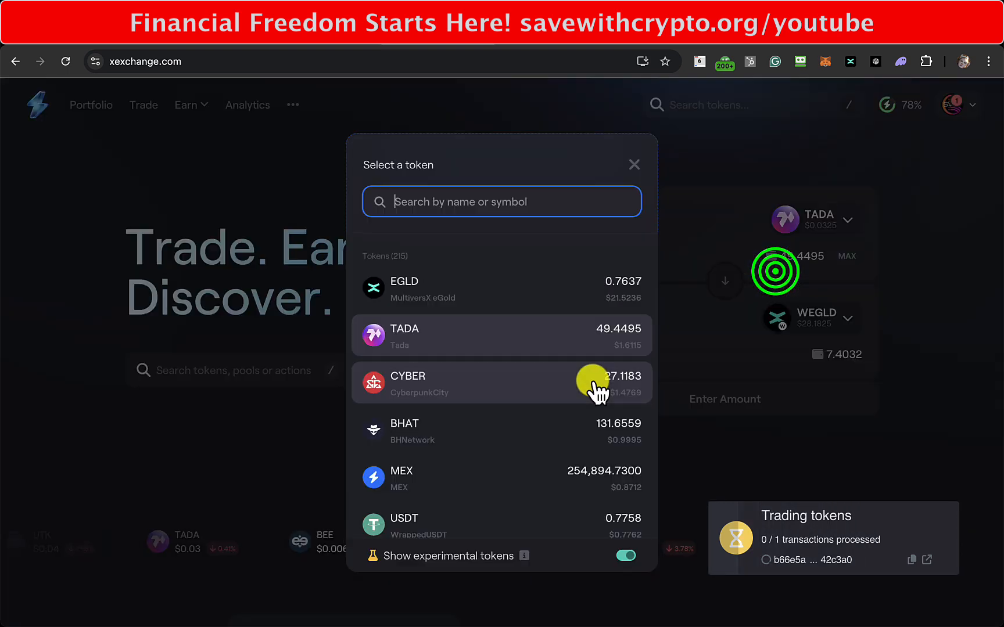
left_click(593, 382)
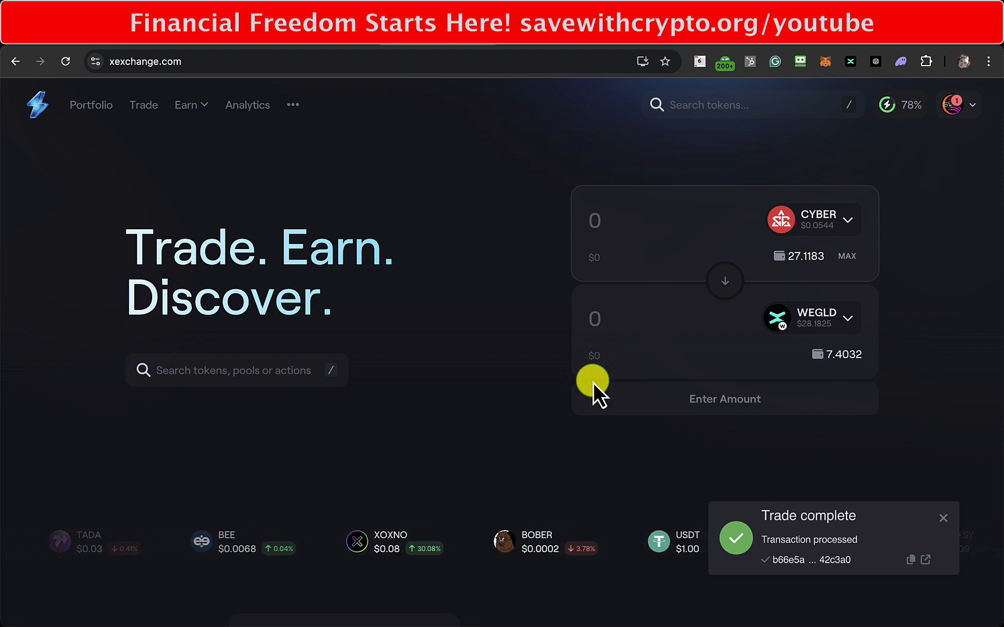
- Choose EGLD as the token to trade and convert 0.7 EGLD to WEGLD
left_click(847, 220)
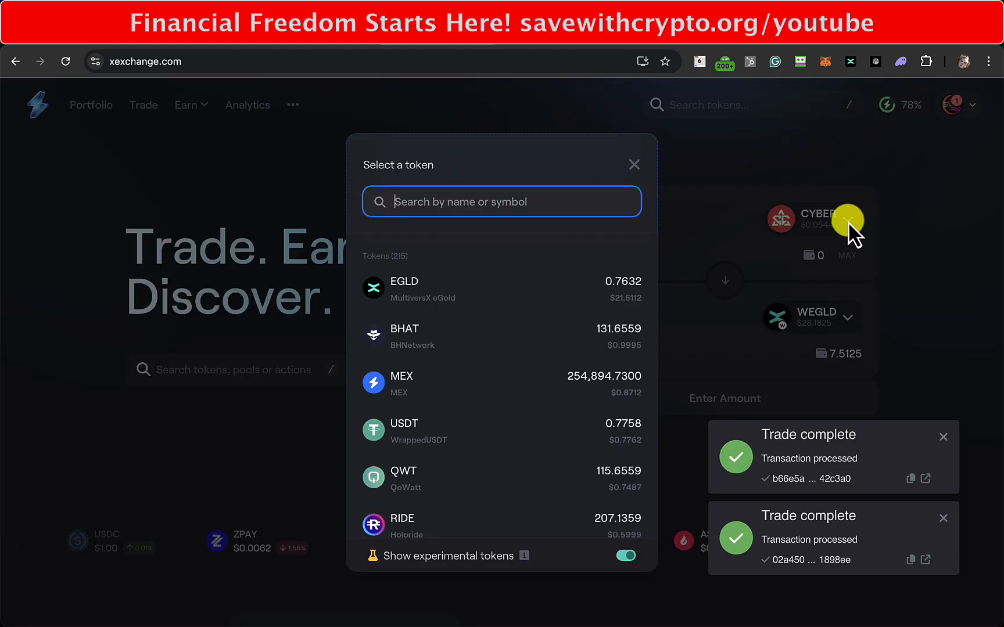
left_click(585, 291)
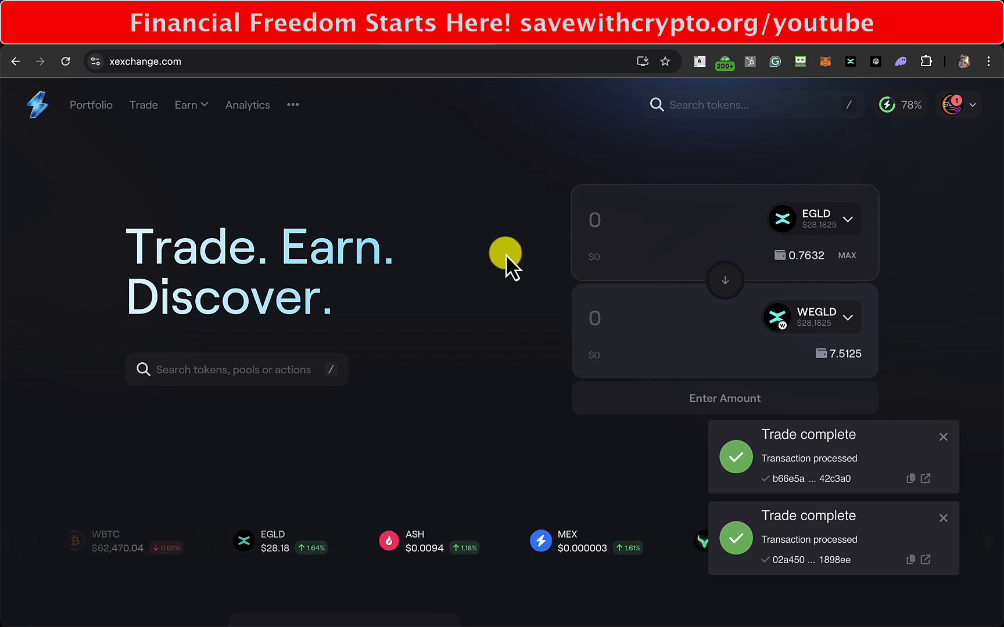
left_click(603, 220)
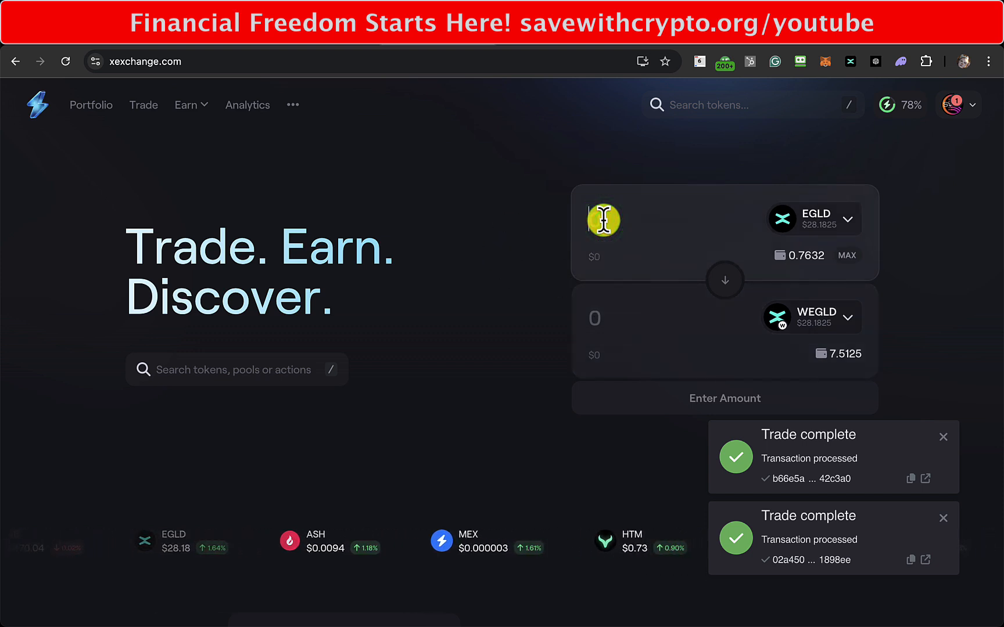
type("0")
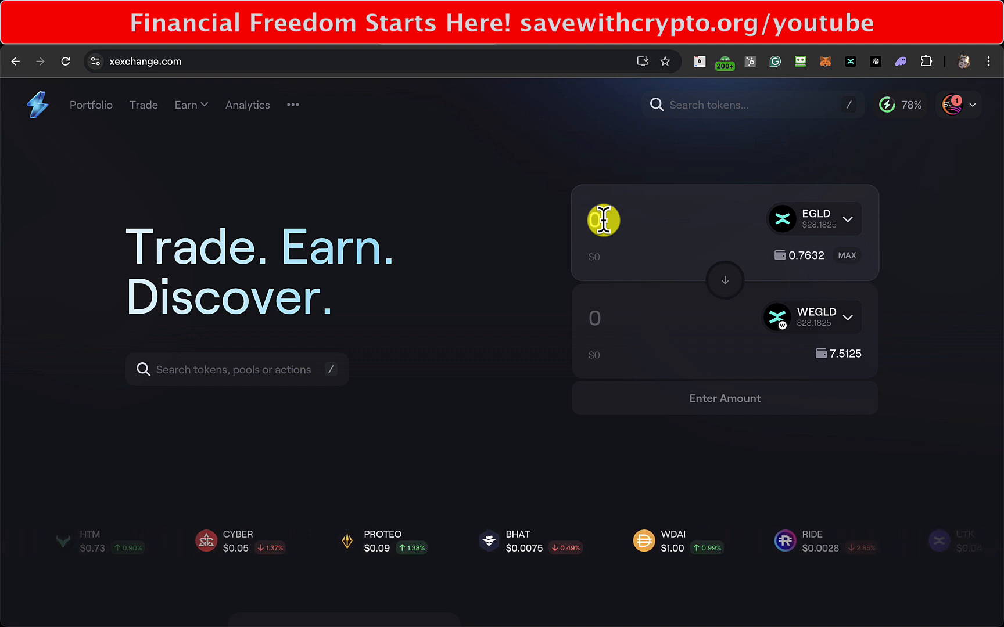
type(".7")
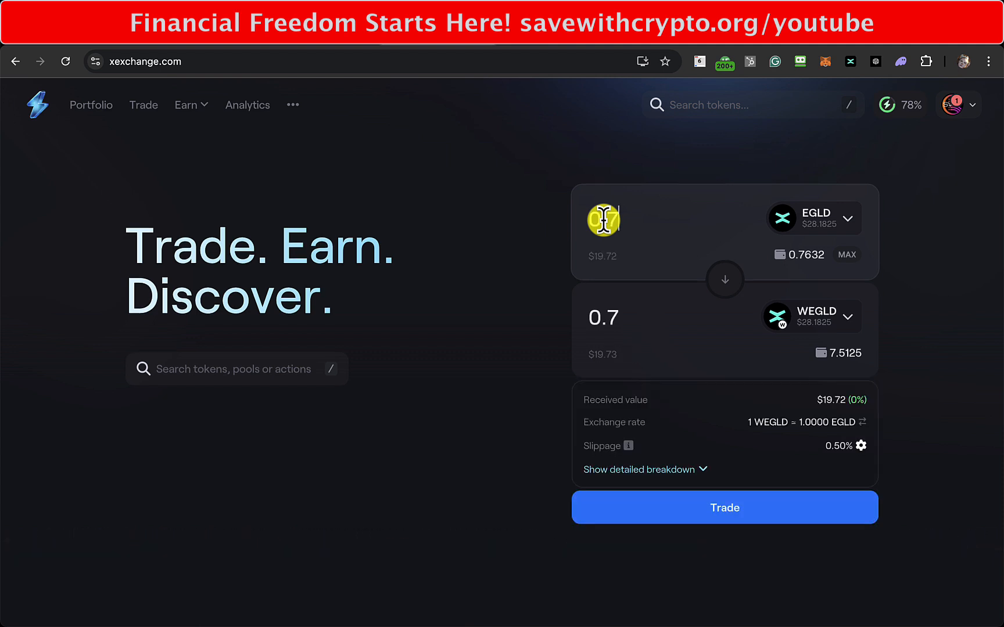
left_click(745, 509)
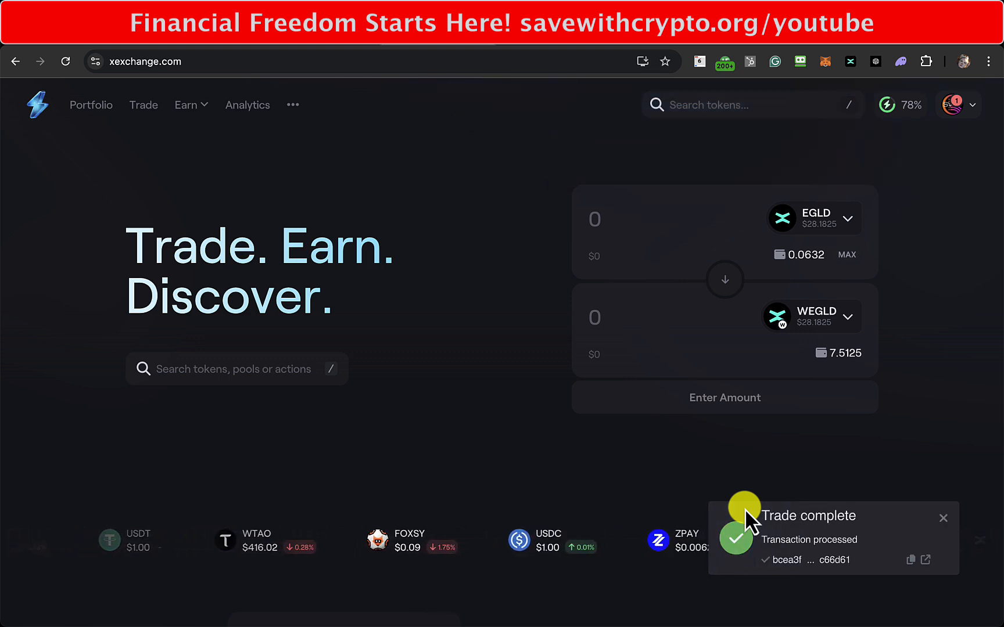
- Open the xExchange portfolio and check the Positions and Tokens lists for the updated EGLD and WEGLD balances
left_click(97, 107)
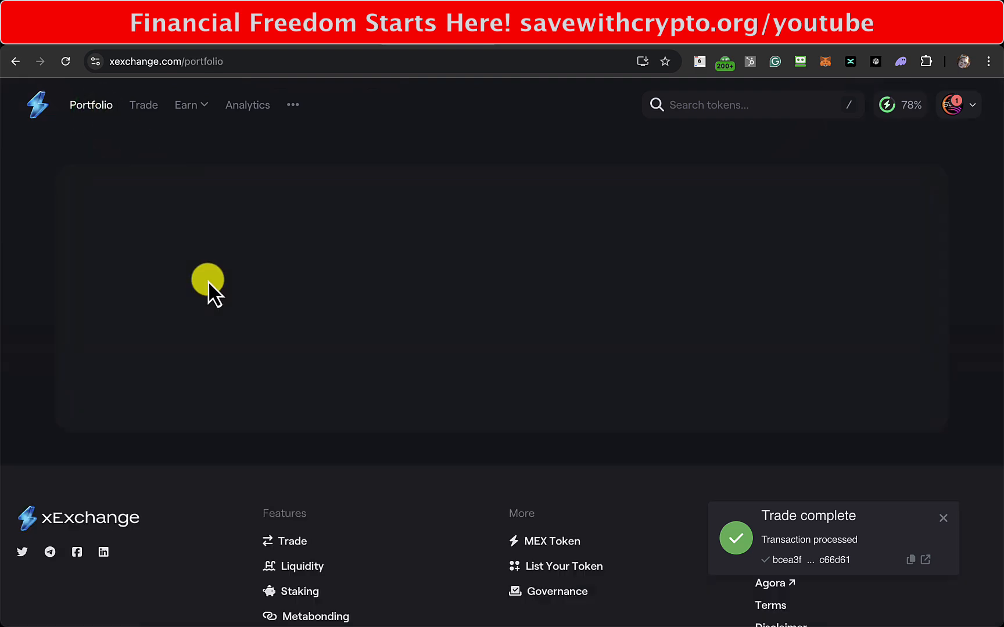
scroll(363, 494, "down", 15)
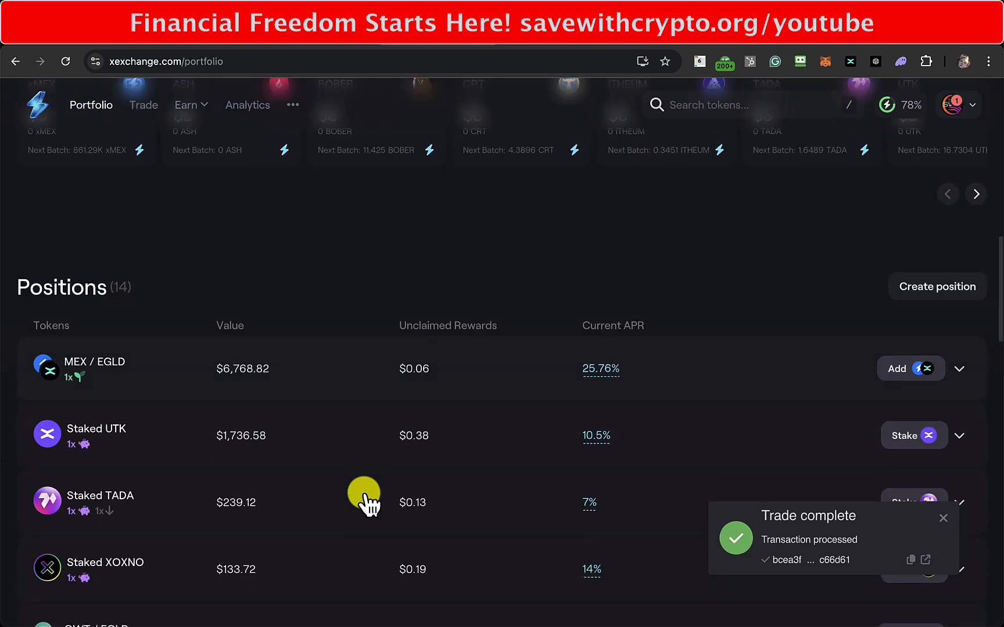
scroll(363, 494, "down", 10)
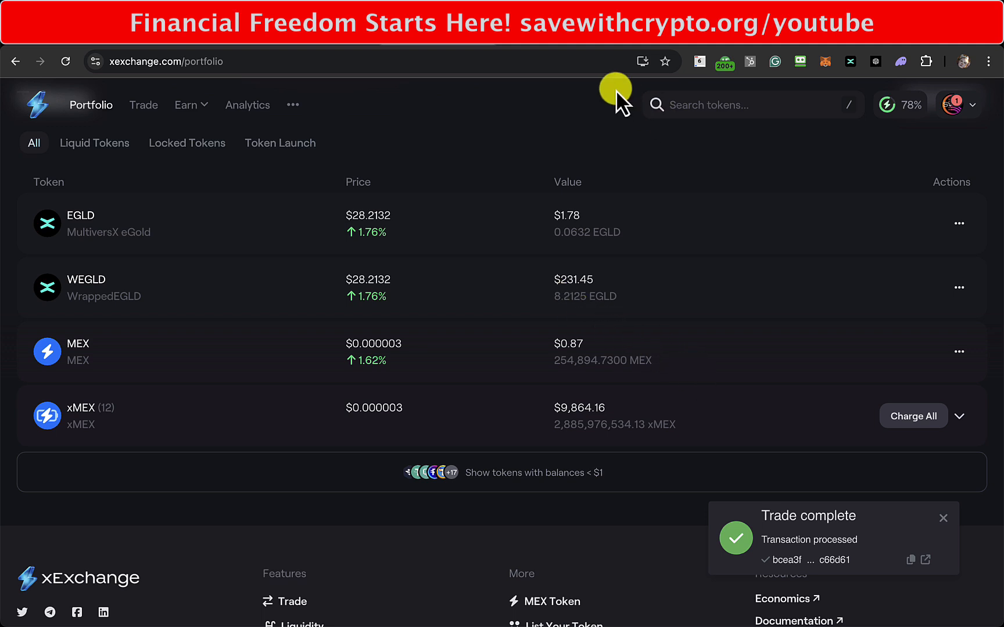
- Switch to AshSwap, launch its swap app and choose wEGLD as the token to spend
left_click(530, 43)
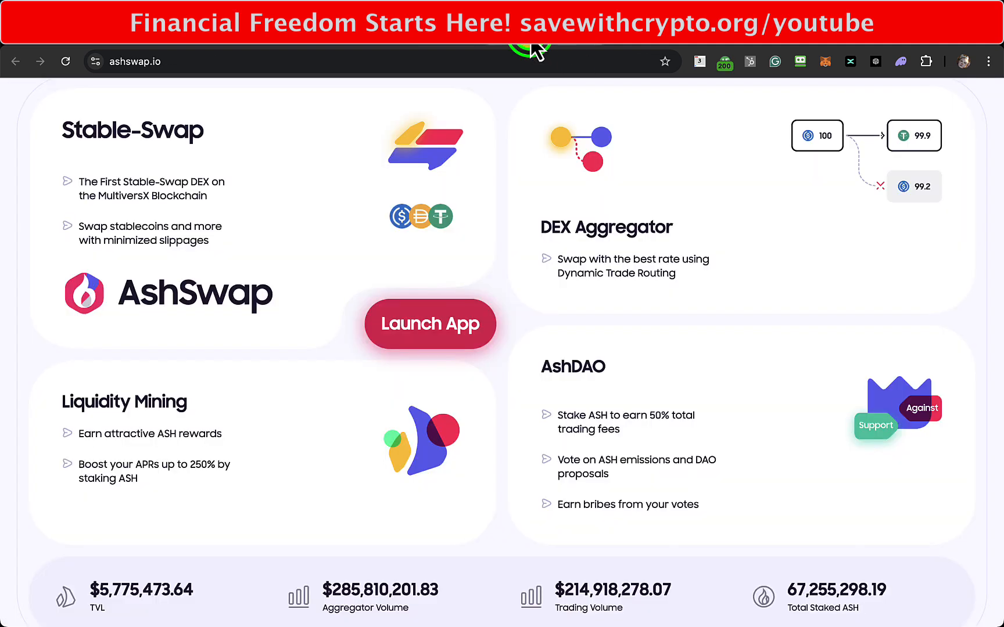
left_click(568, 223)
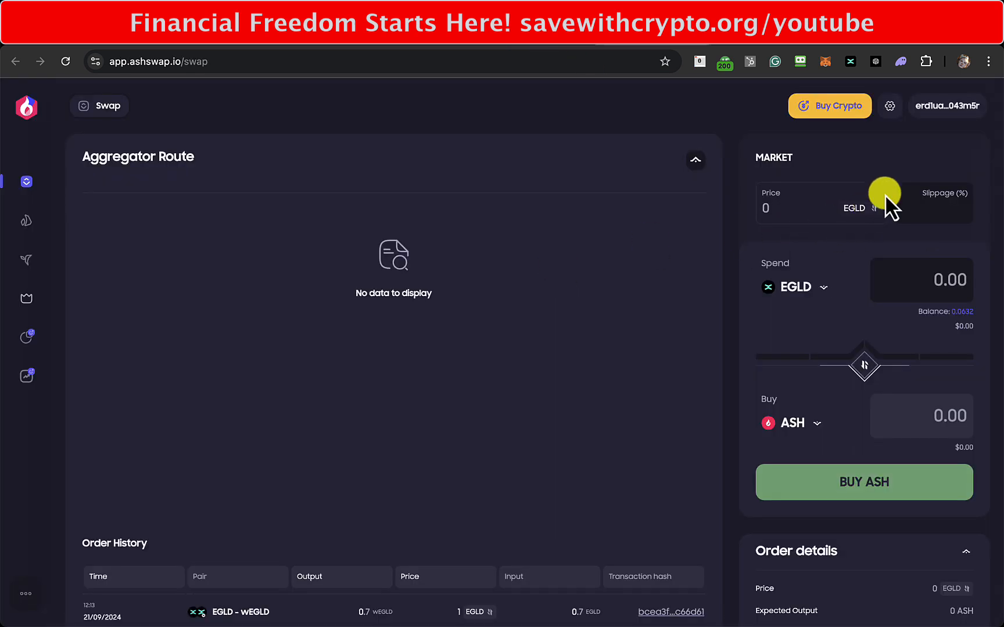
left_click(112, 107)
type("we")
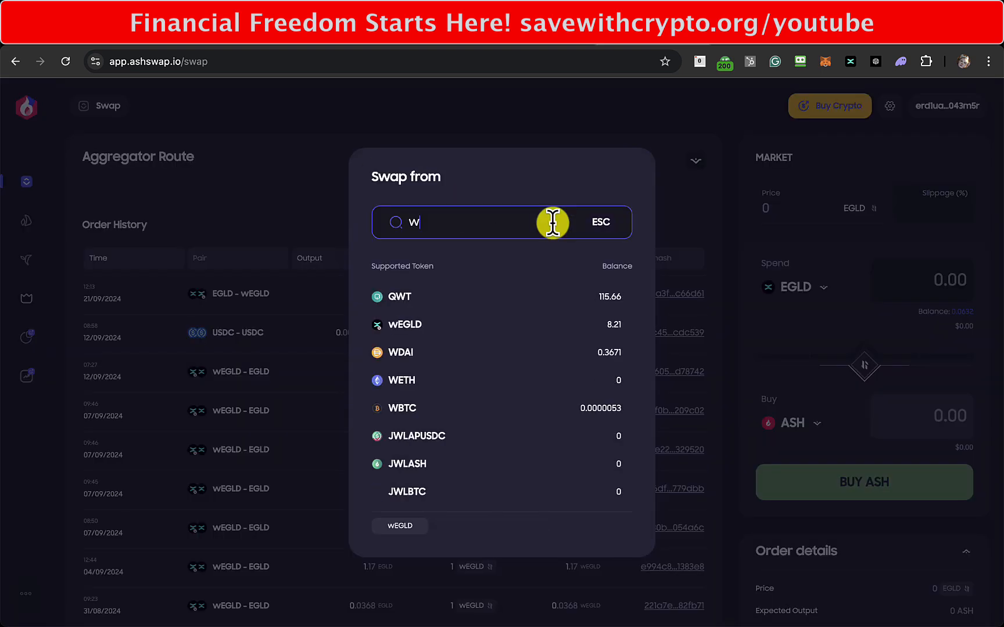
left_click(523, 301)
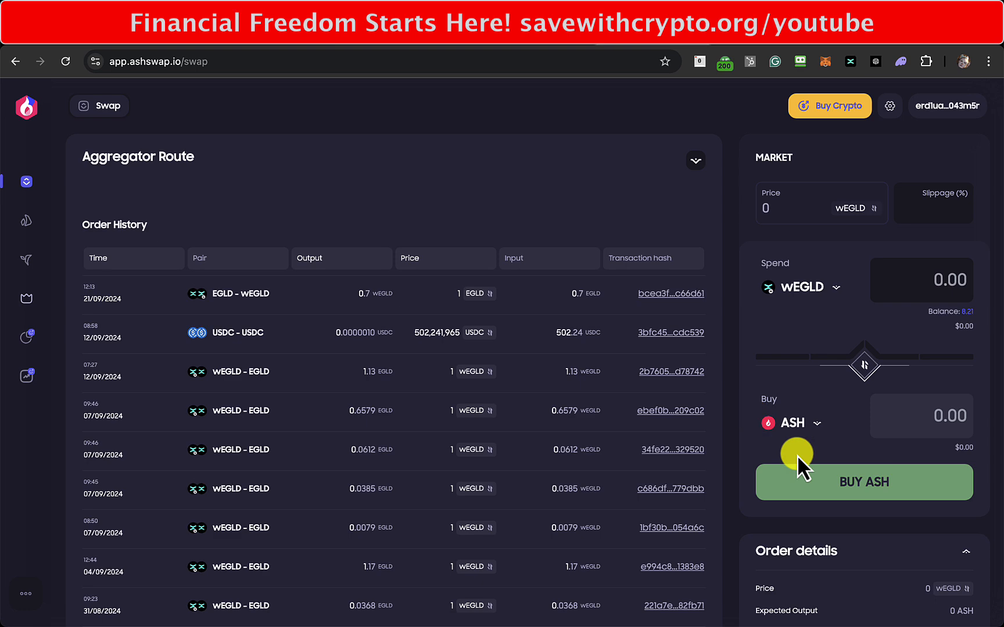
- Choose HsEGLD as the token to buy and swap the full balance of 8.21253962 wEGLD for it
scroll(797, 455, "down", 2)
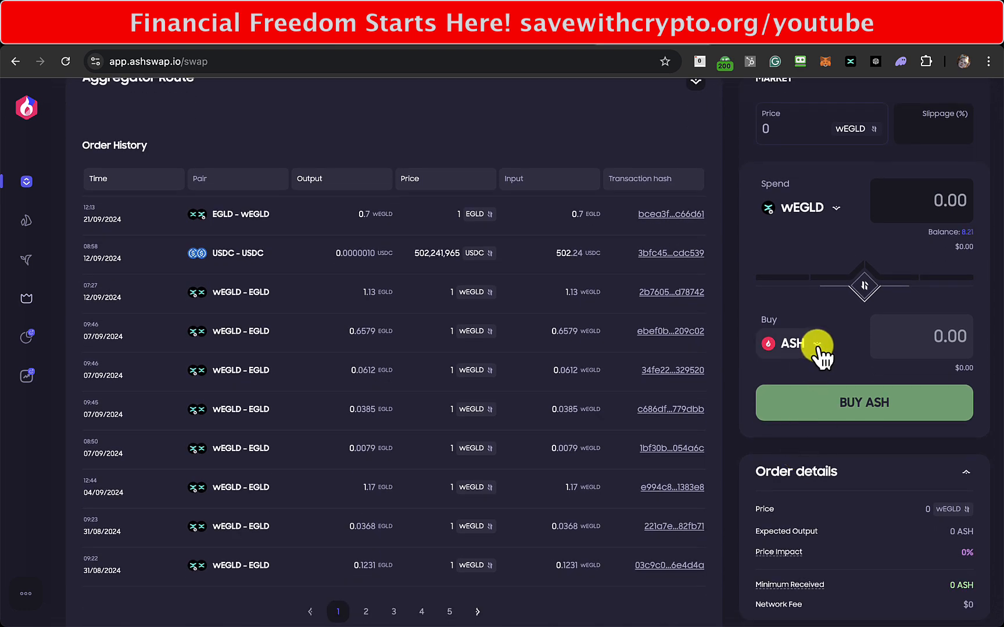
left_click(818, 345)
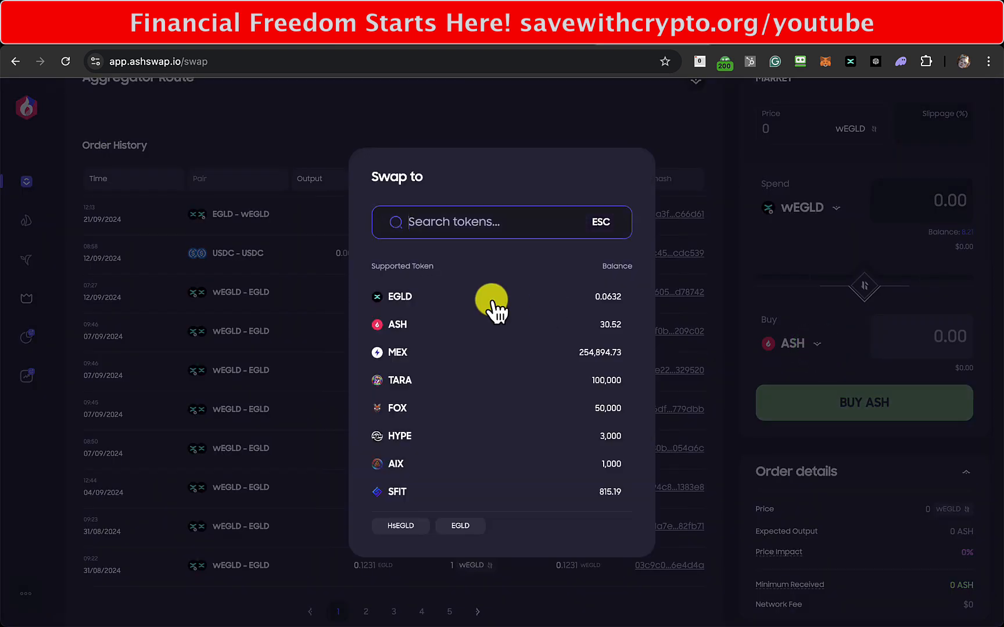
type("hs")
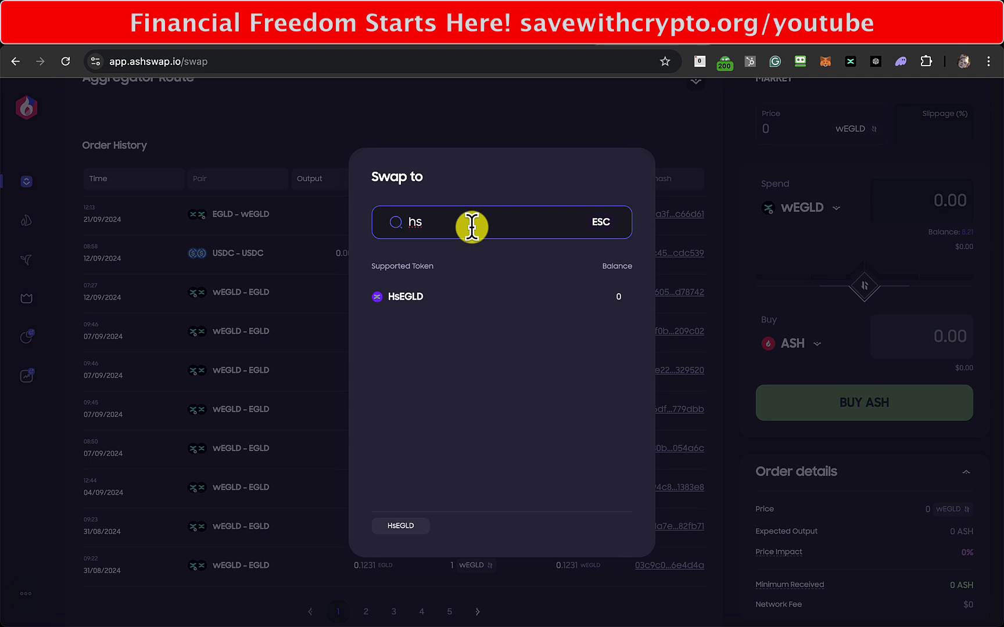
left_click(412, 299)
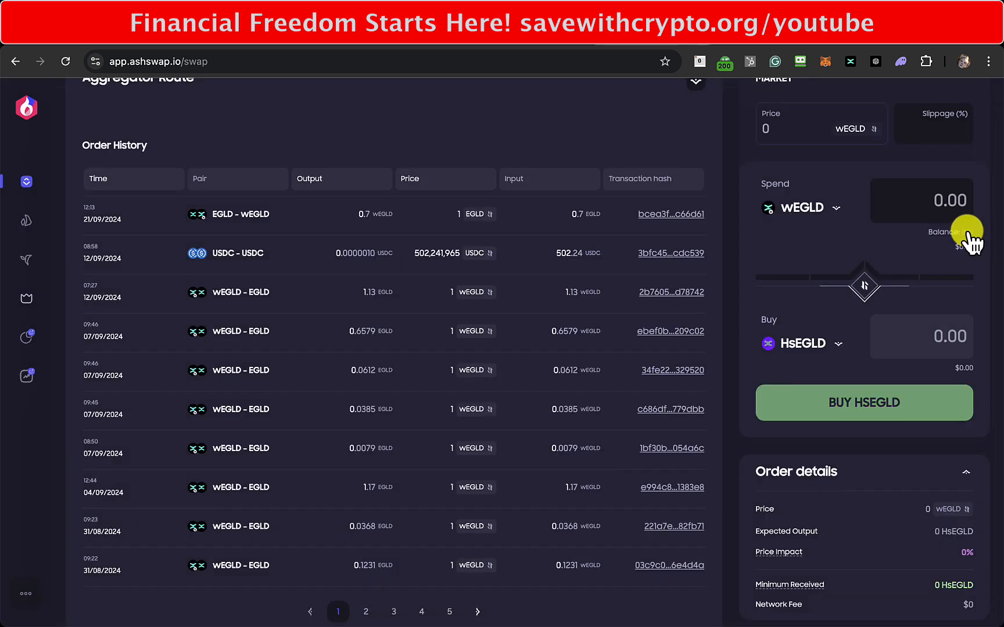
left_click(967, 233)
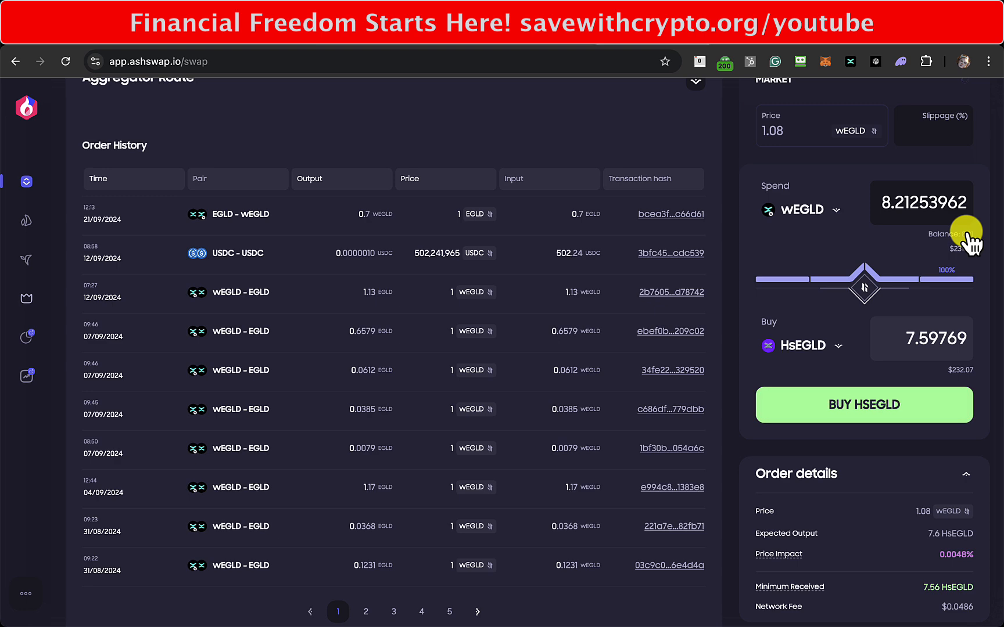
left_click(889, 416)
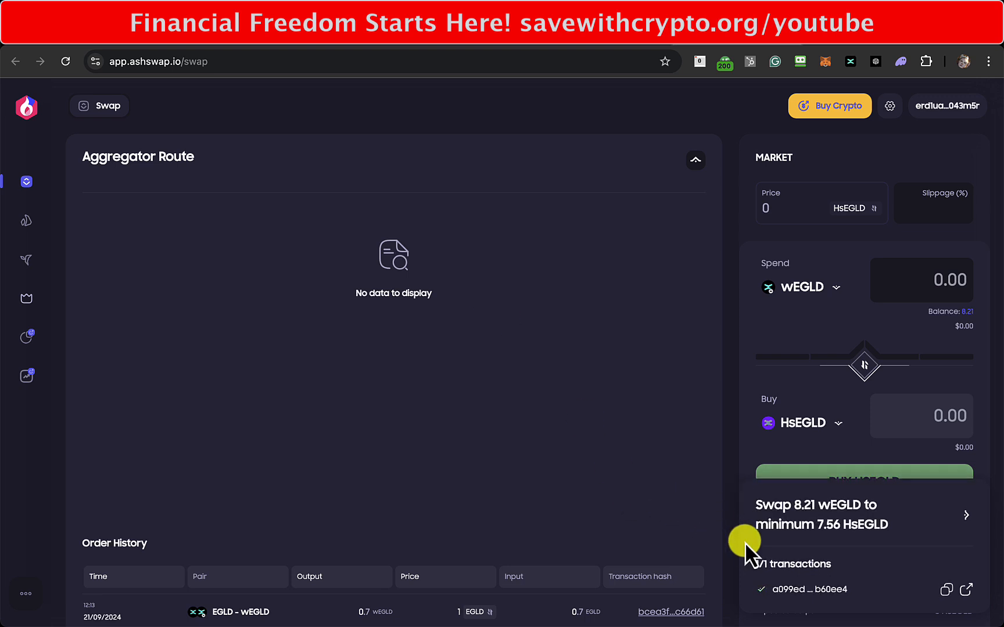
- Check the order history for the wEGLD to HsEGLD swap and review the token balances of the connected wallet
scroll(843, 580, "down", 2)
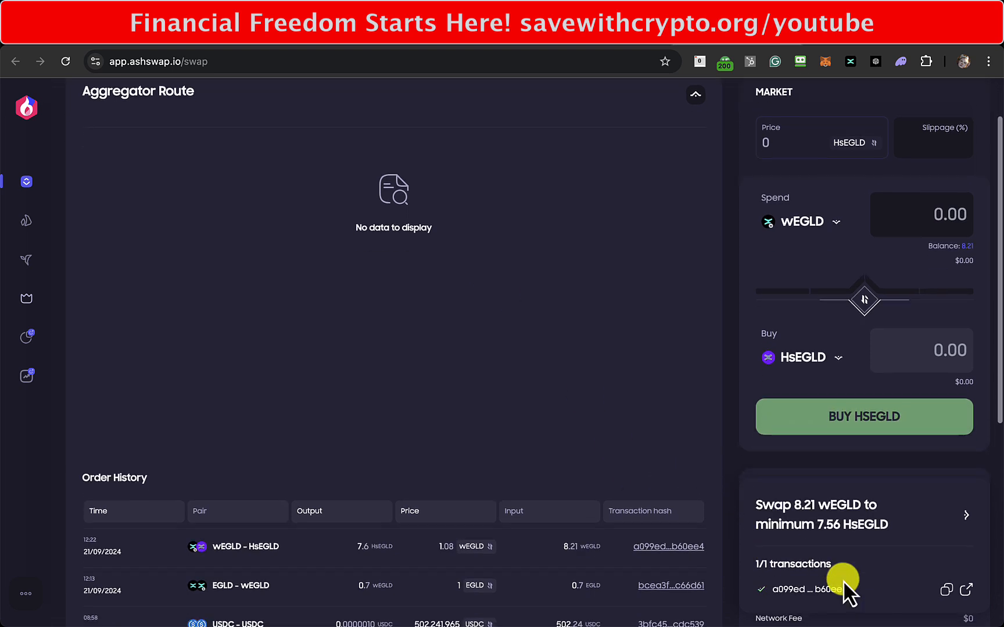
scroll(843, 580, "down", 4)
scroll(843, 580, "up", 6)
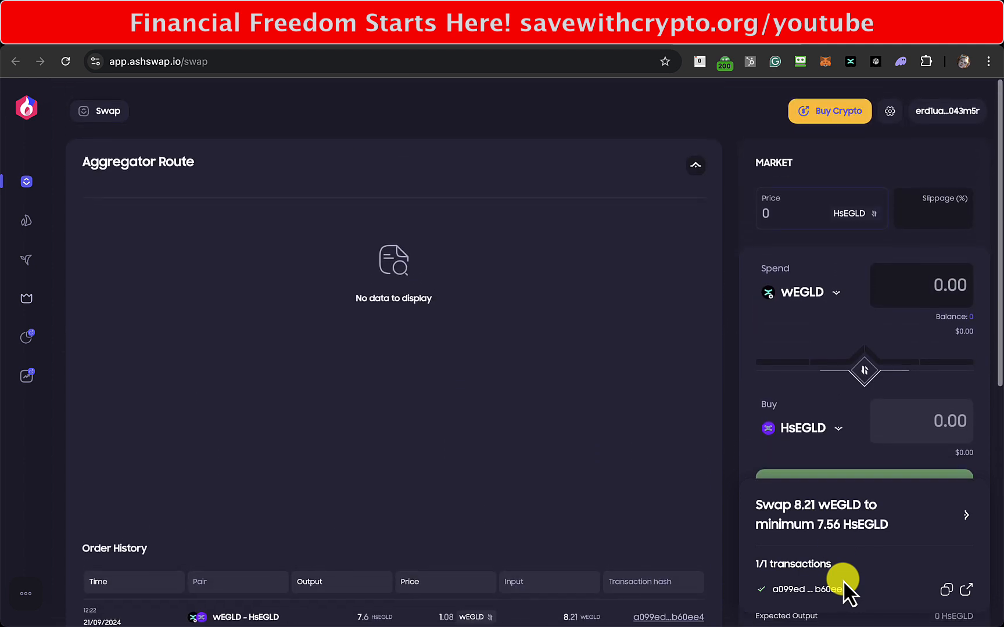
left_click(925, 115)
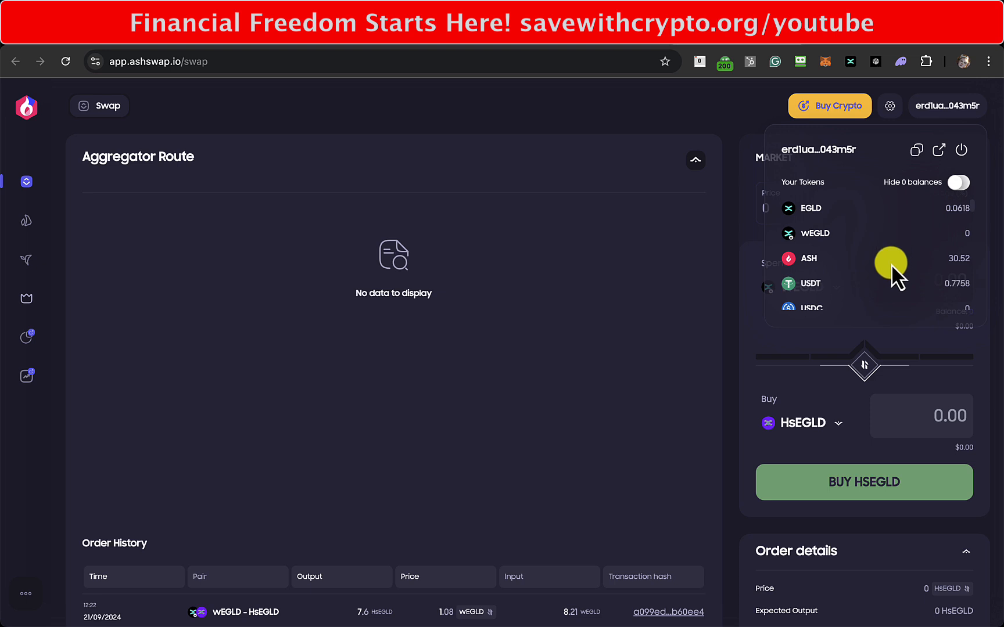
scroll(888, 275, "down", 4)
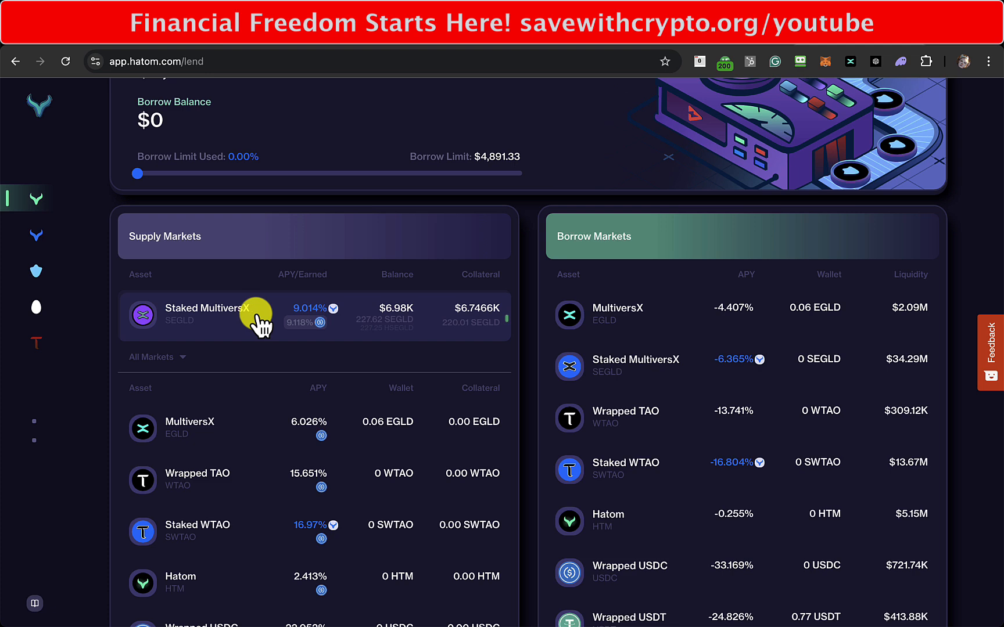
- In Hatom's supply markets, add the full uncollateralized 7.61 SEGLD of the Staked MultiversX position as collateral
left_click(467, 297)
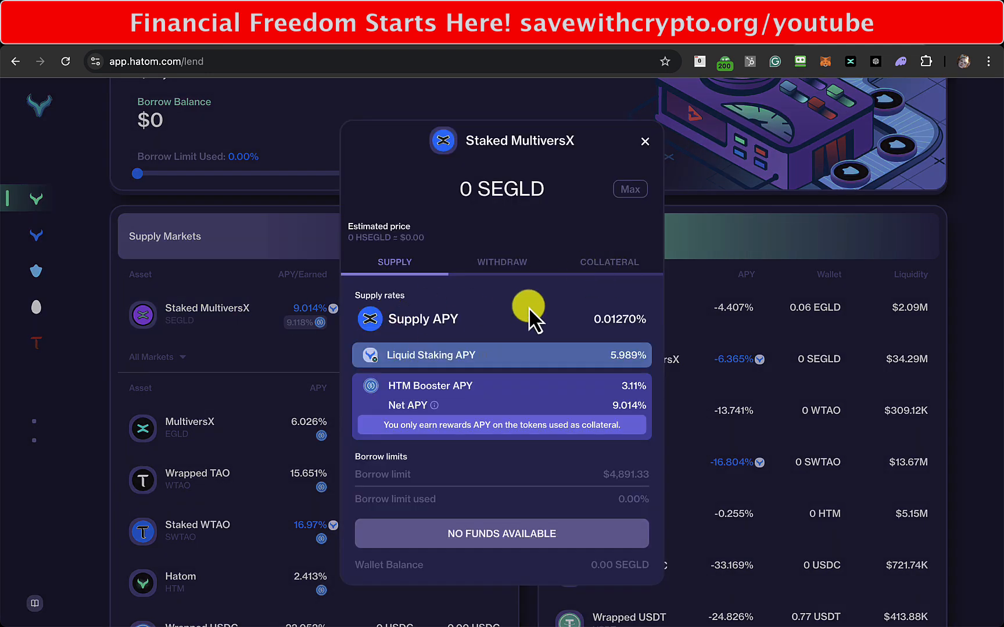
left_click(604, 273)
left_click(507, 527)
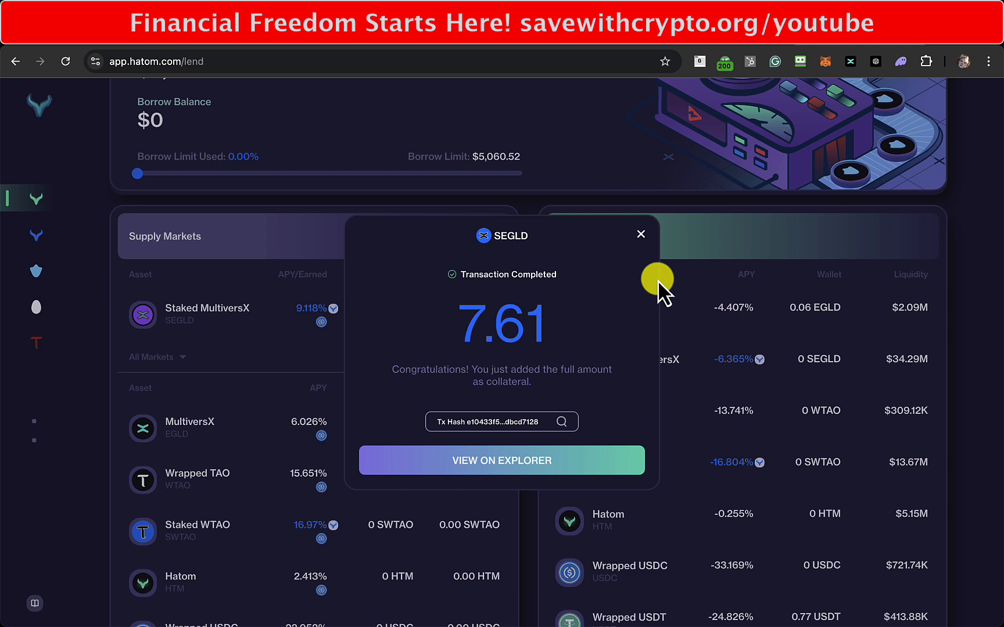
left_click(642, 236)
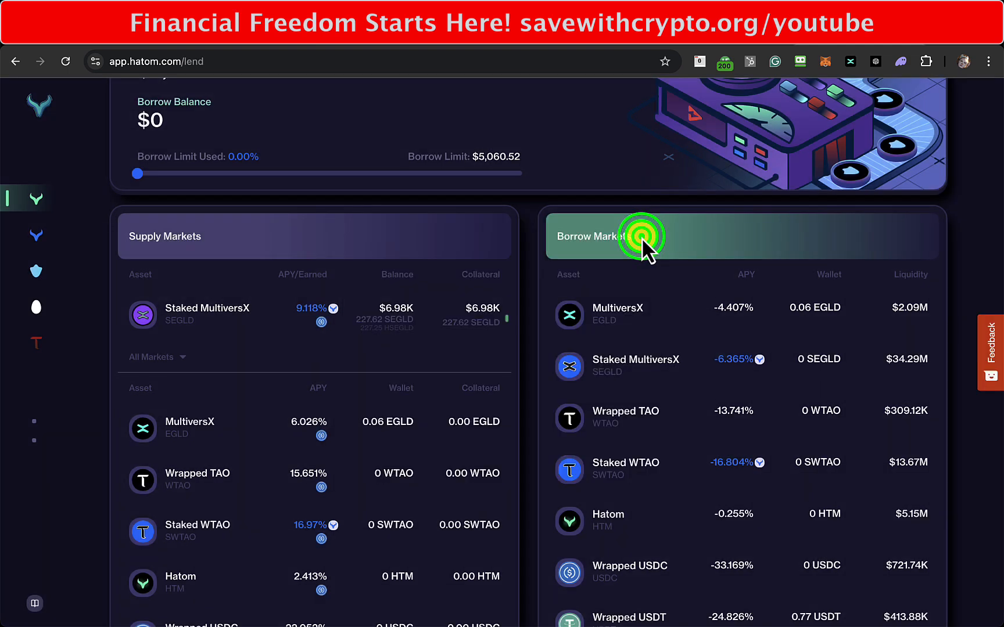
- Review the HTM Booster details for the lending position and view the MultiversX liquid staking page
scroll(203, 279, "up", 3)
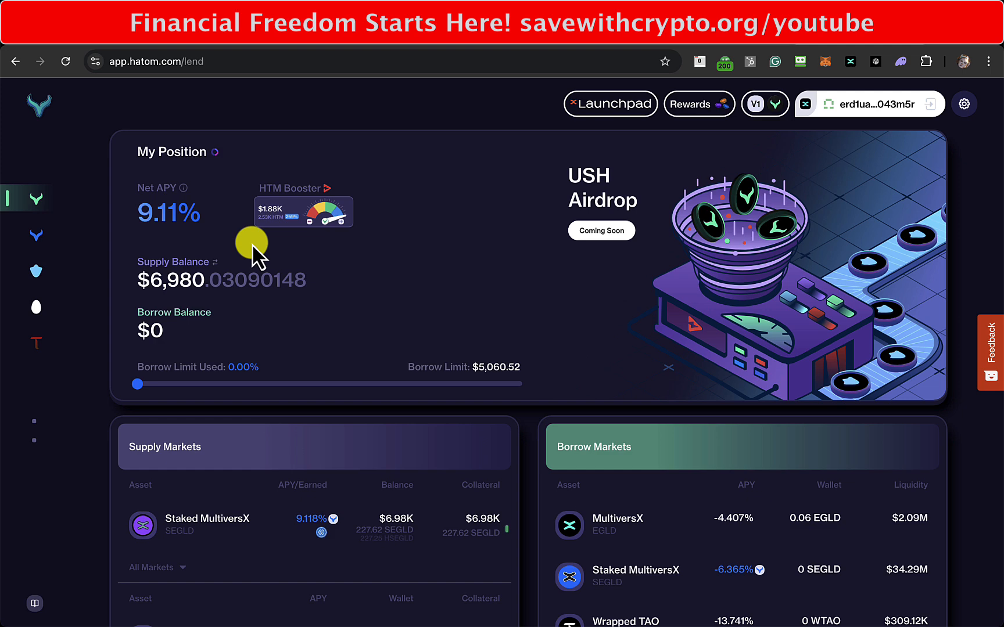
left_click(325, 209)
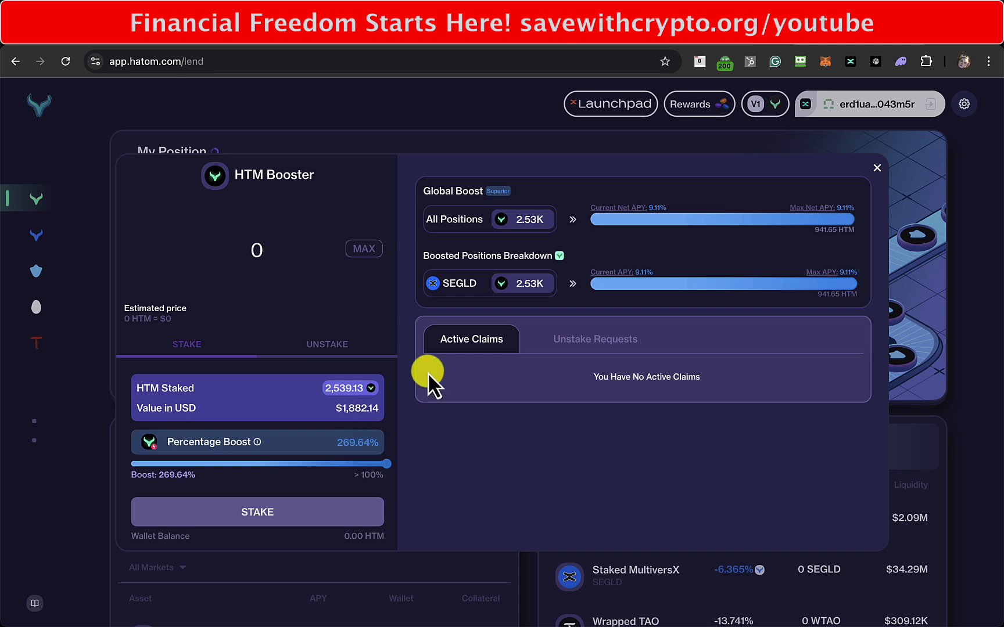
left_click(511, 283)
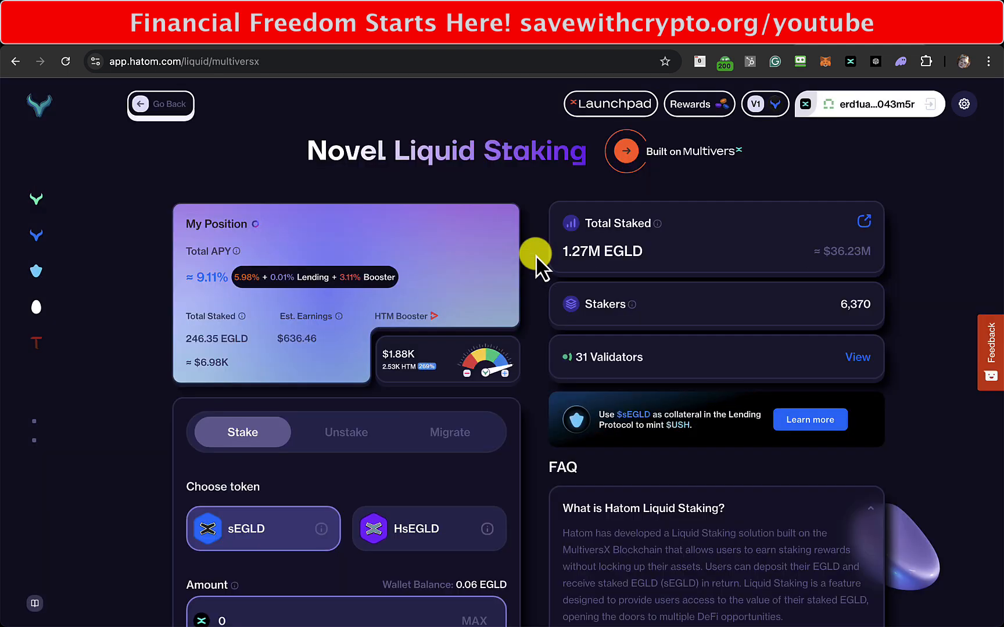